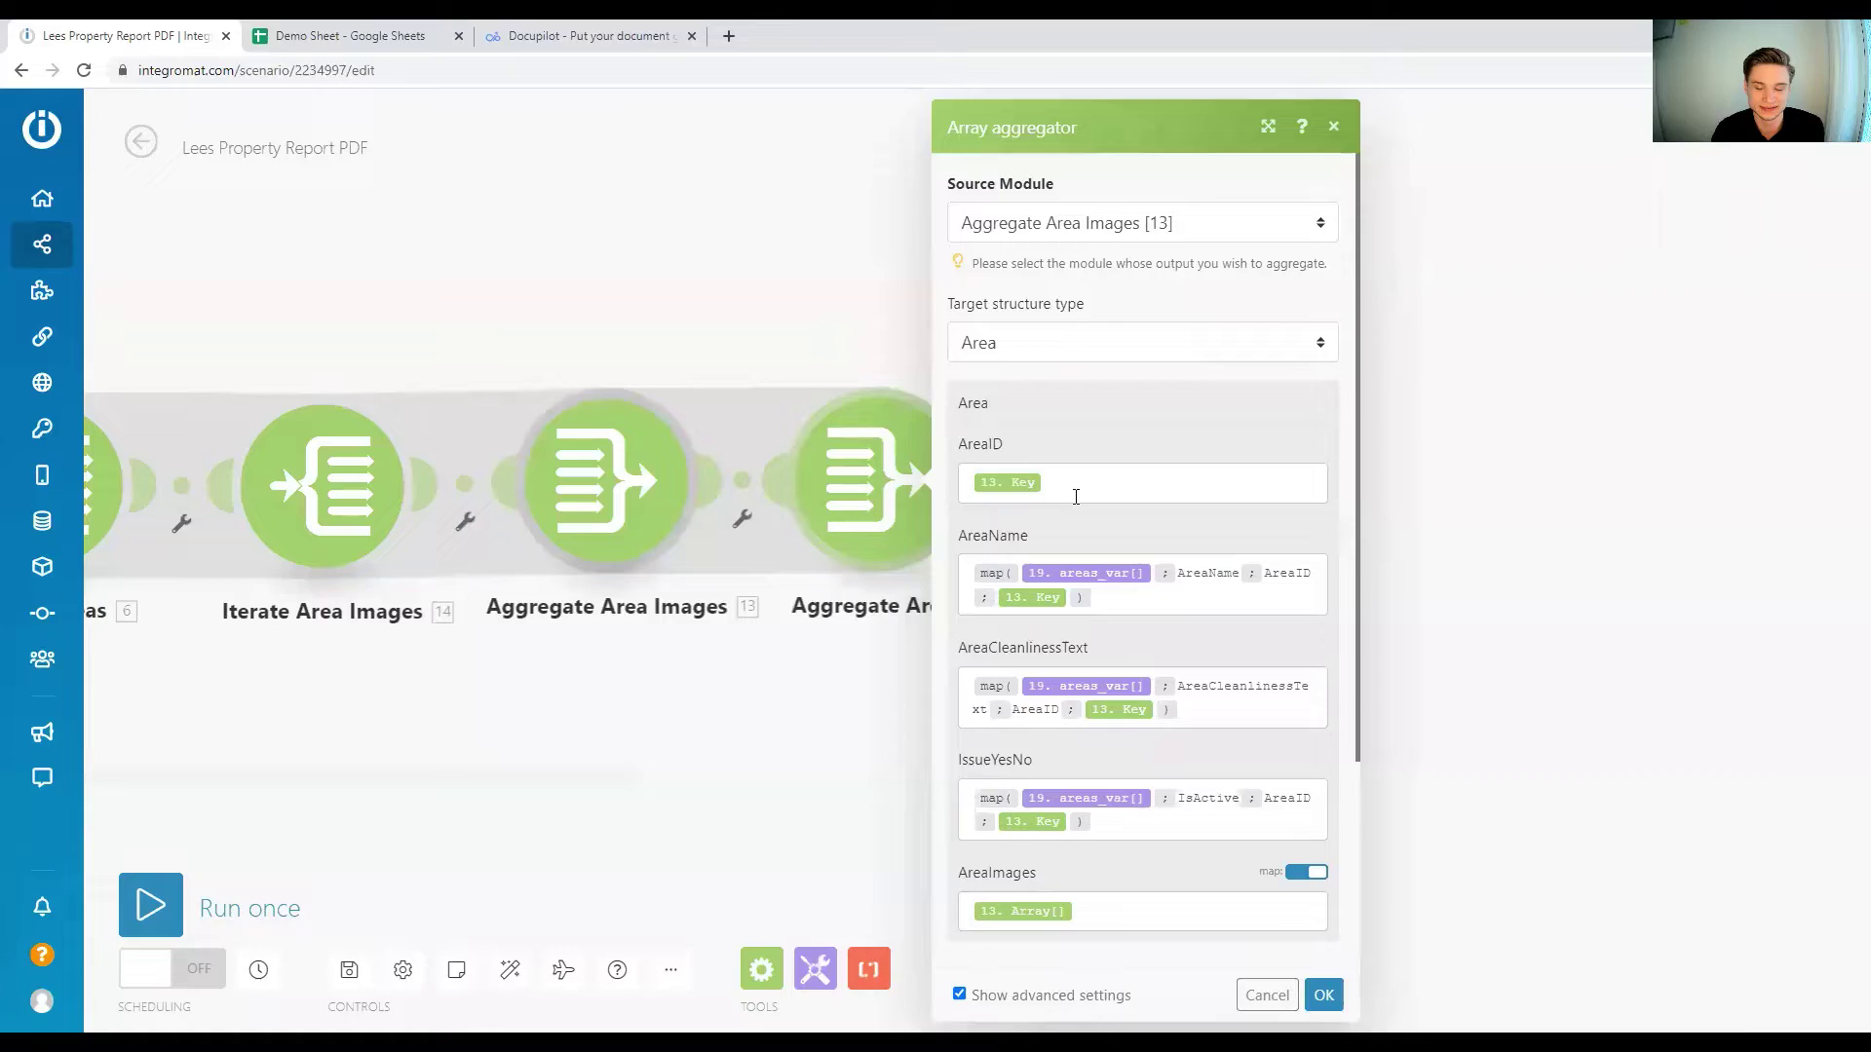
# Replace the AreaID field's existing 13. Key pill with a freshly inserted 13. Key value.
pyautogui.click(1076, 497)
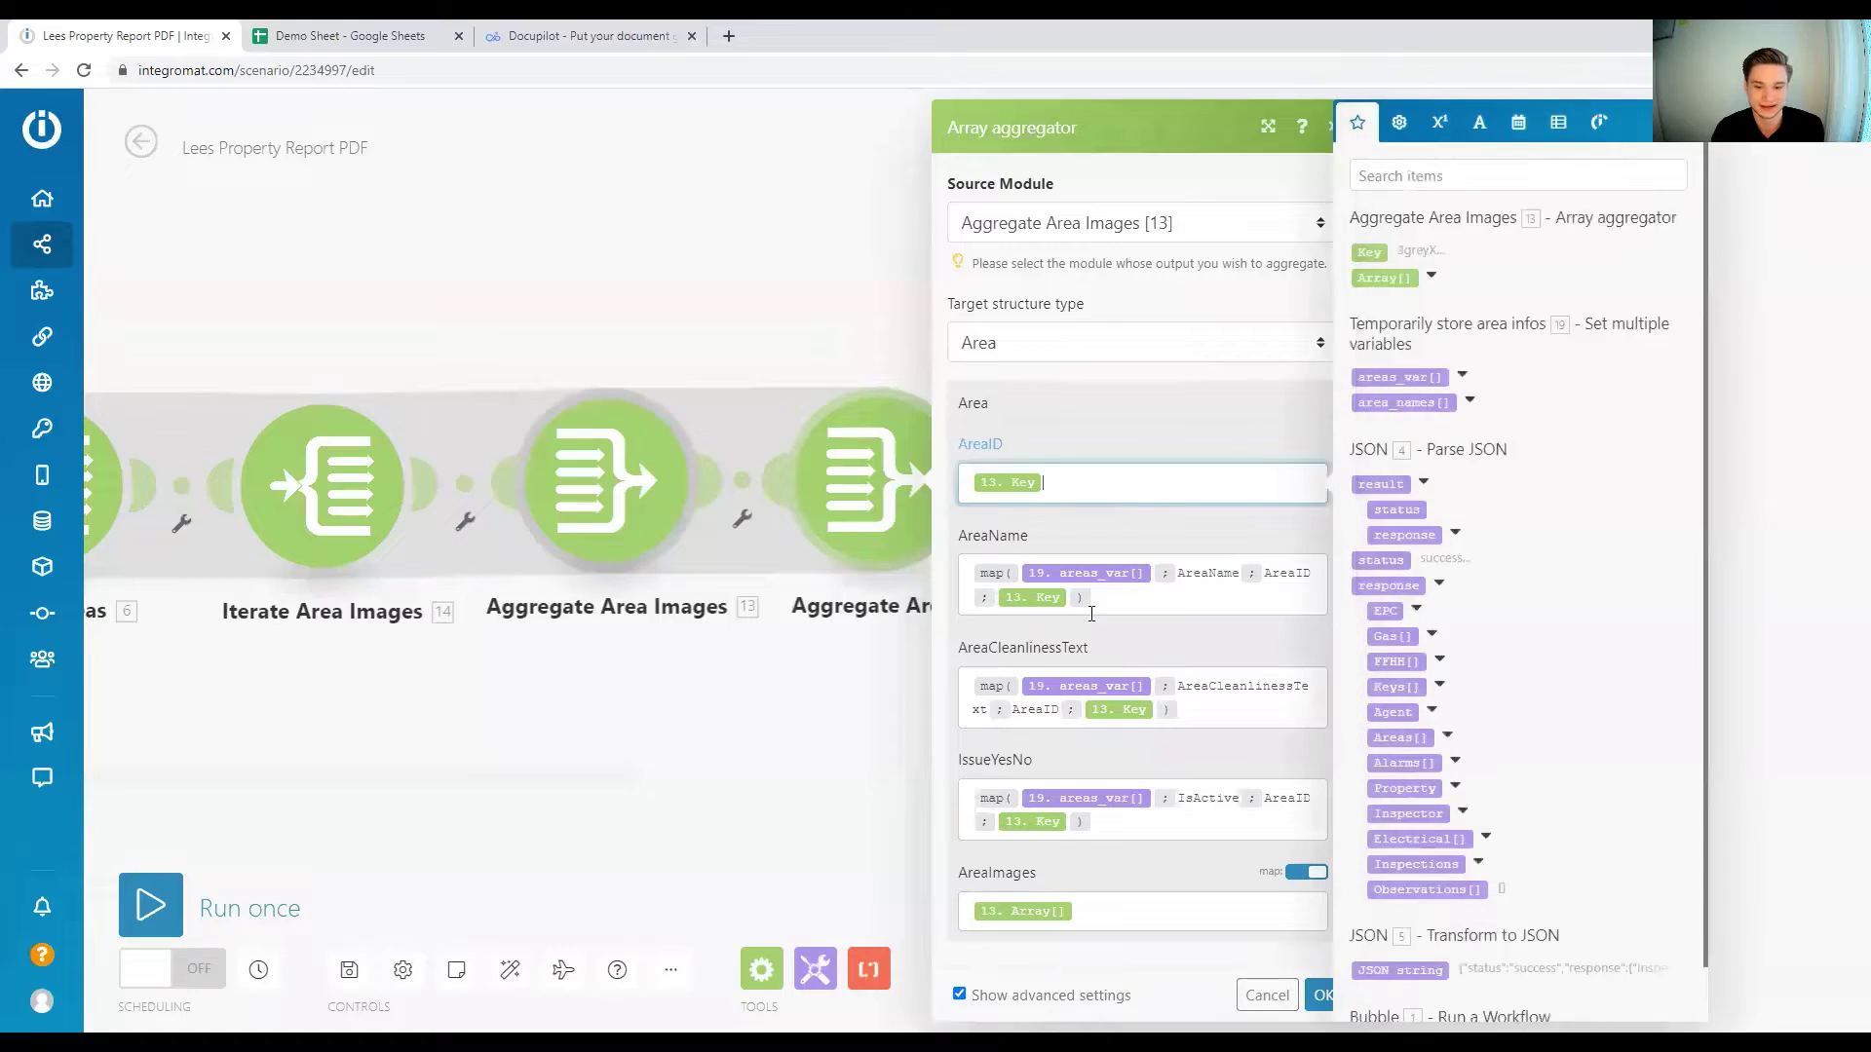
pyautogui.click(1019, 575)
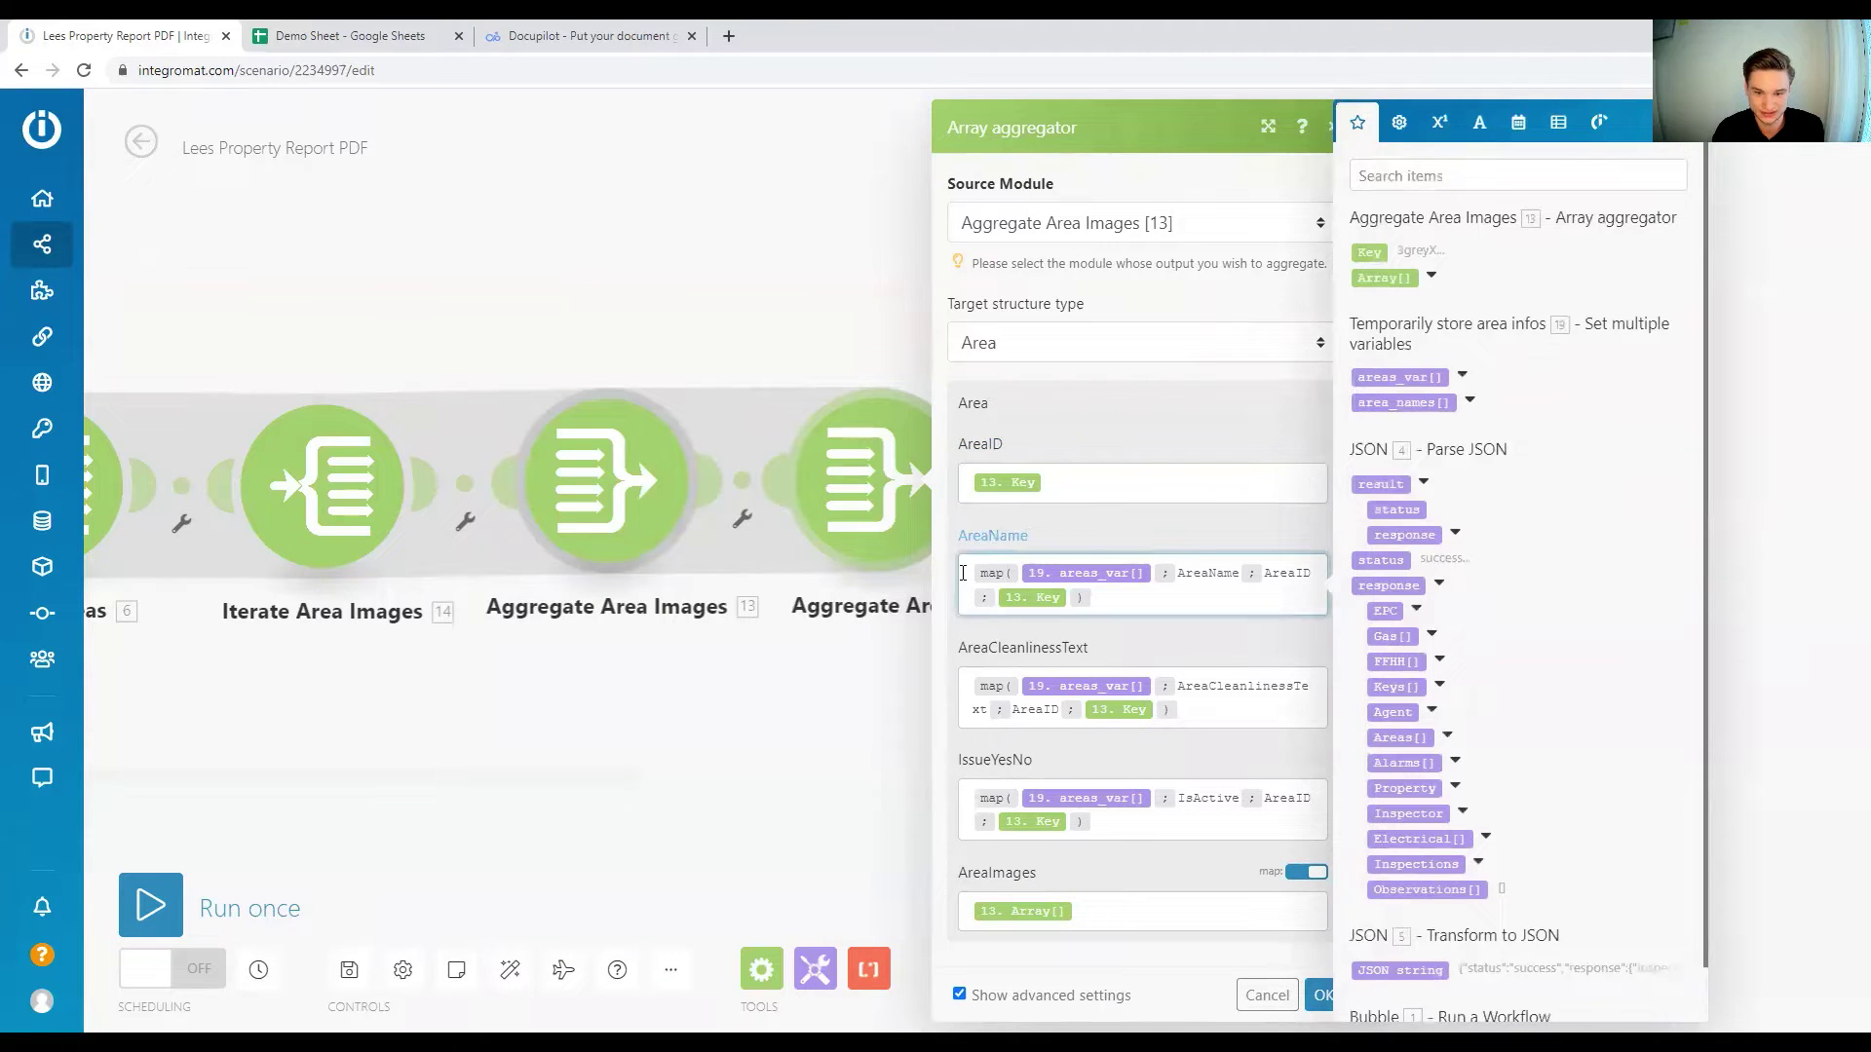
pyautogui.click(1061, 487)
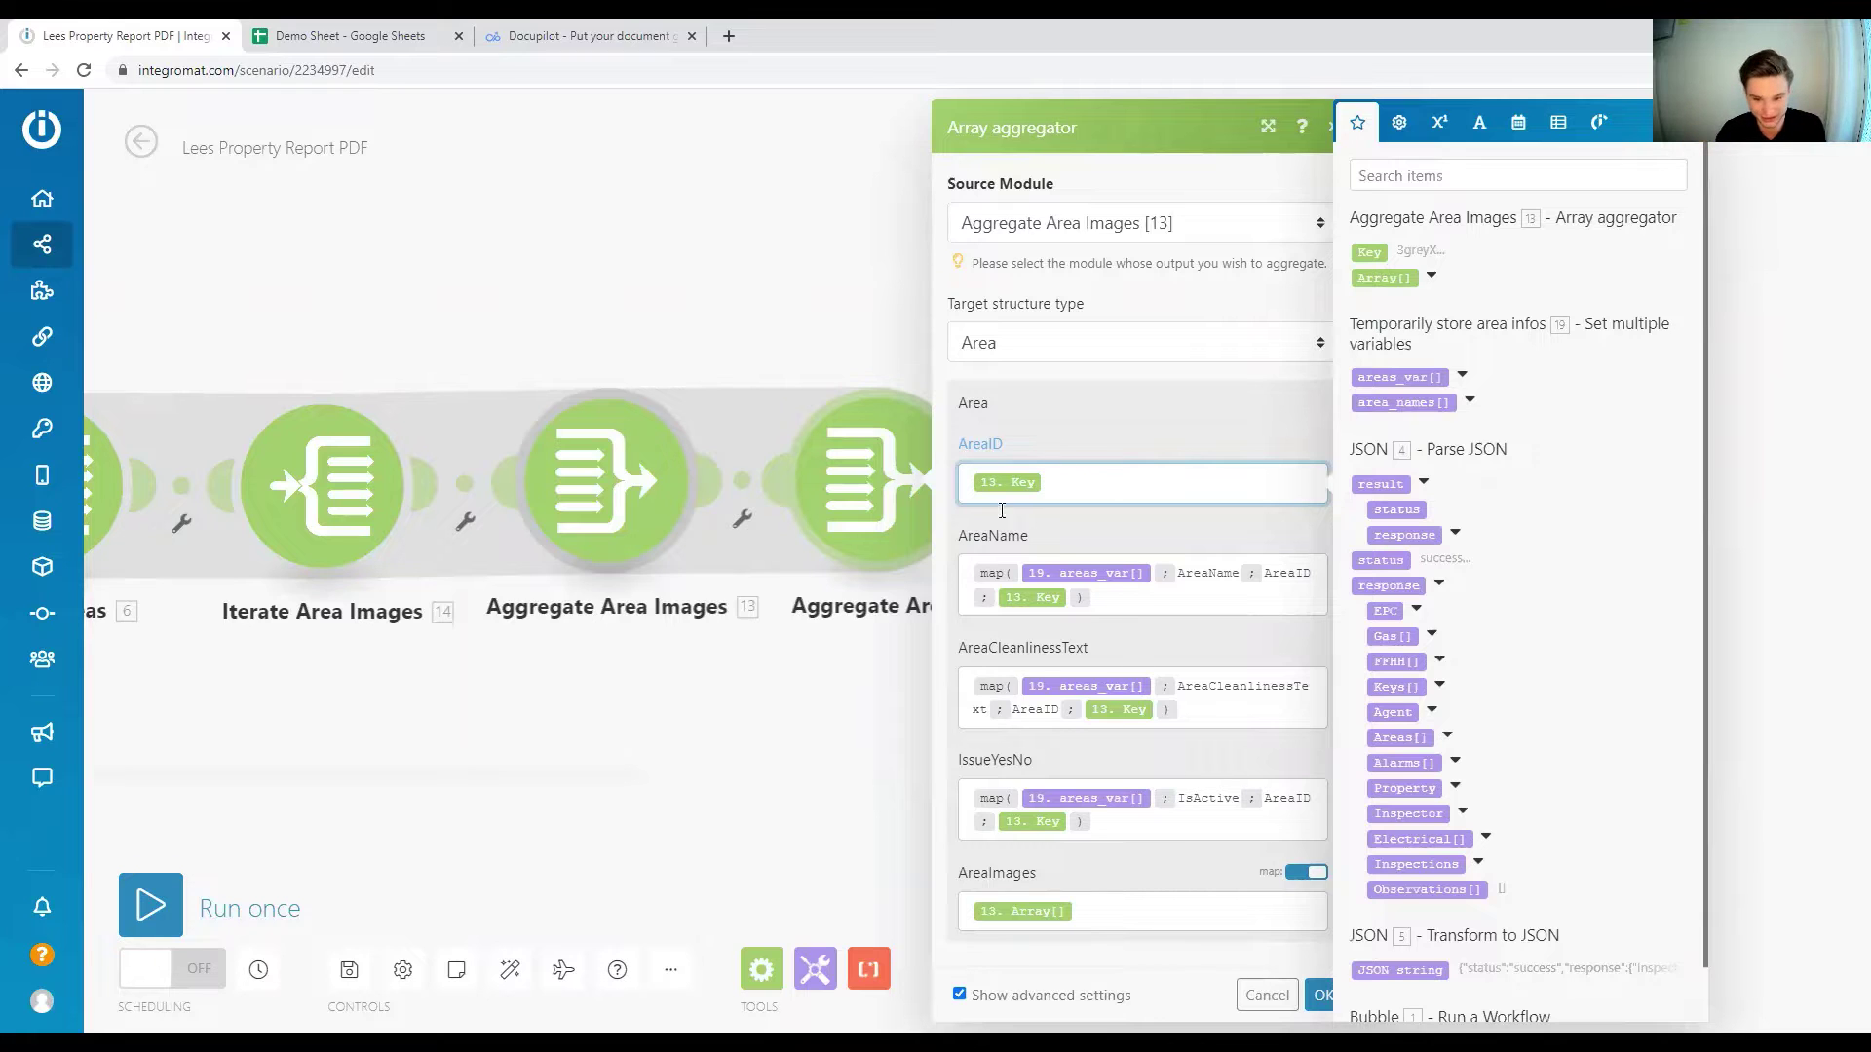
pyautogui.scroll(-3, 1164, 541)
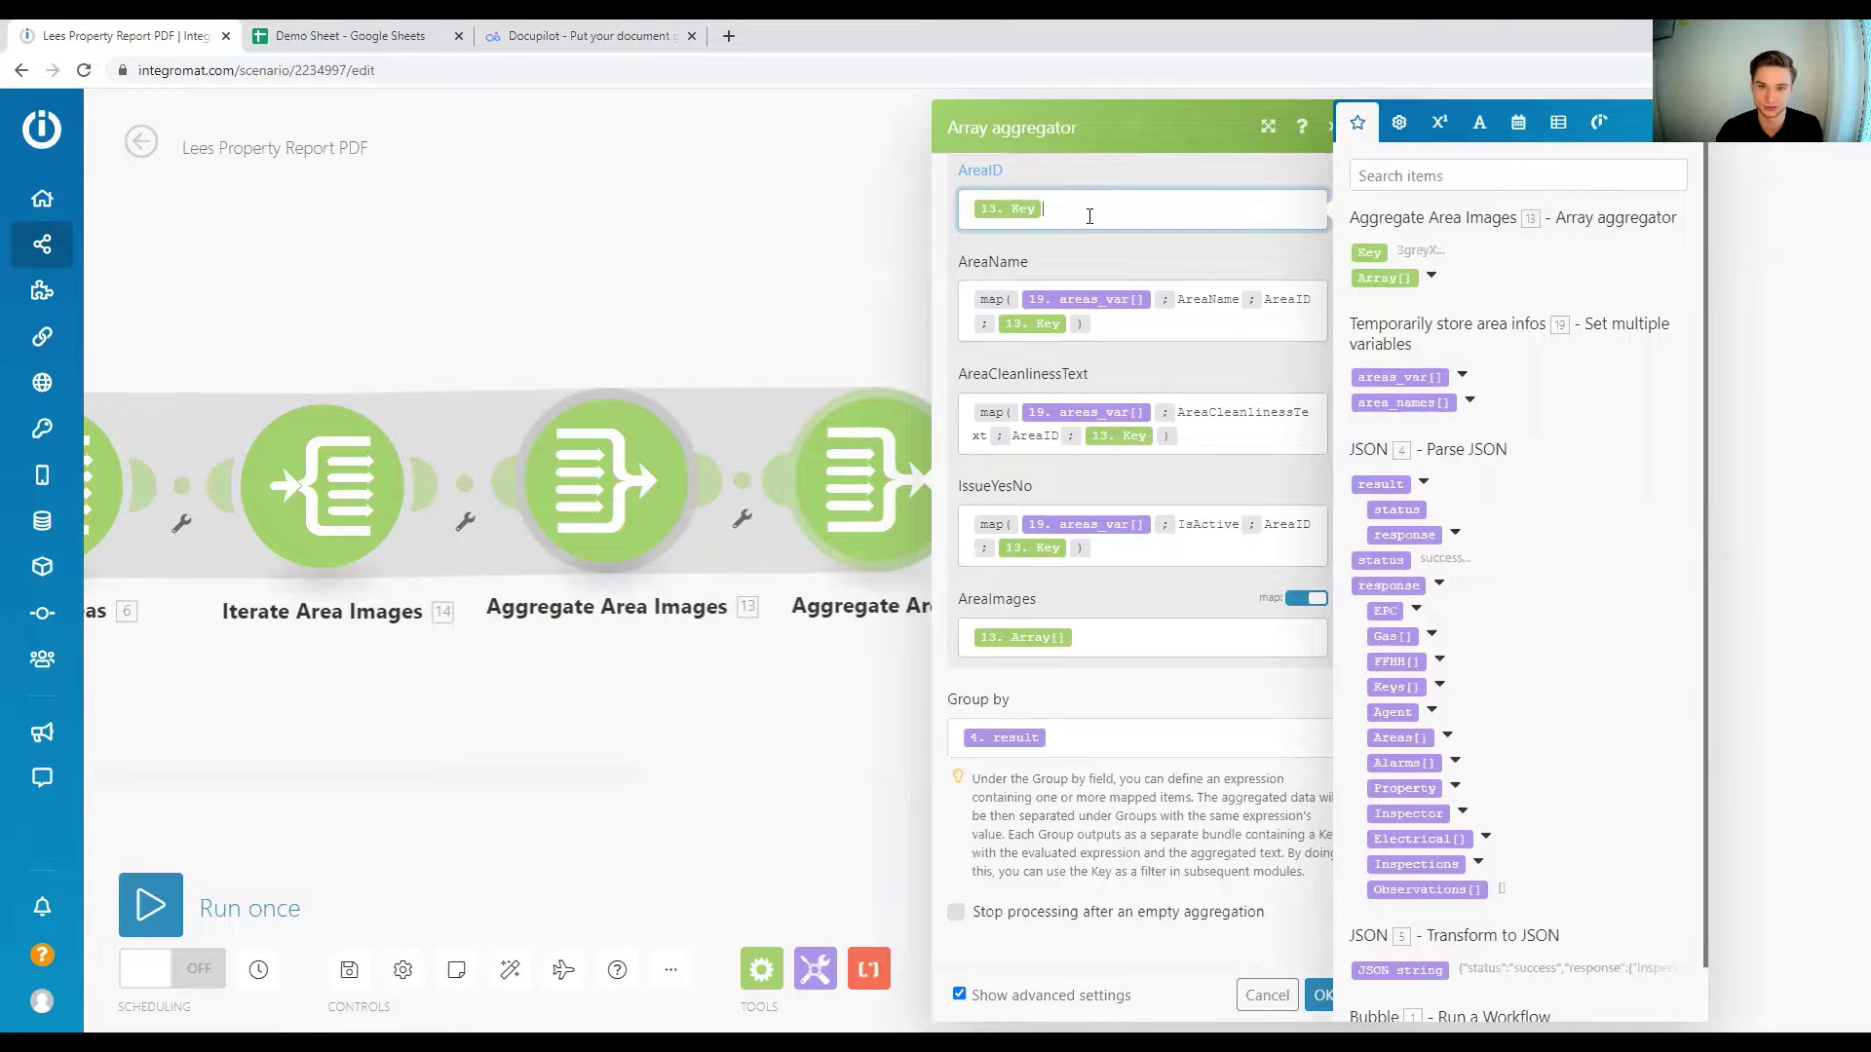
pyautogui.press('BackSpace')
pyautogui.scroll(1, 1105, 221)
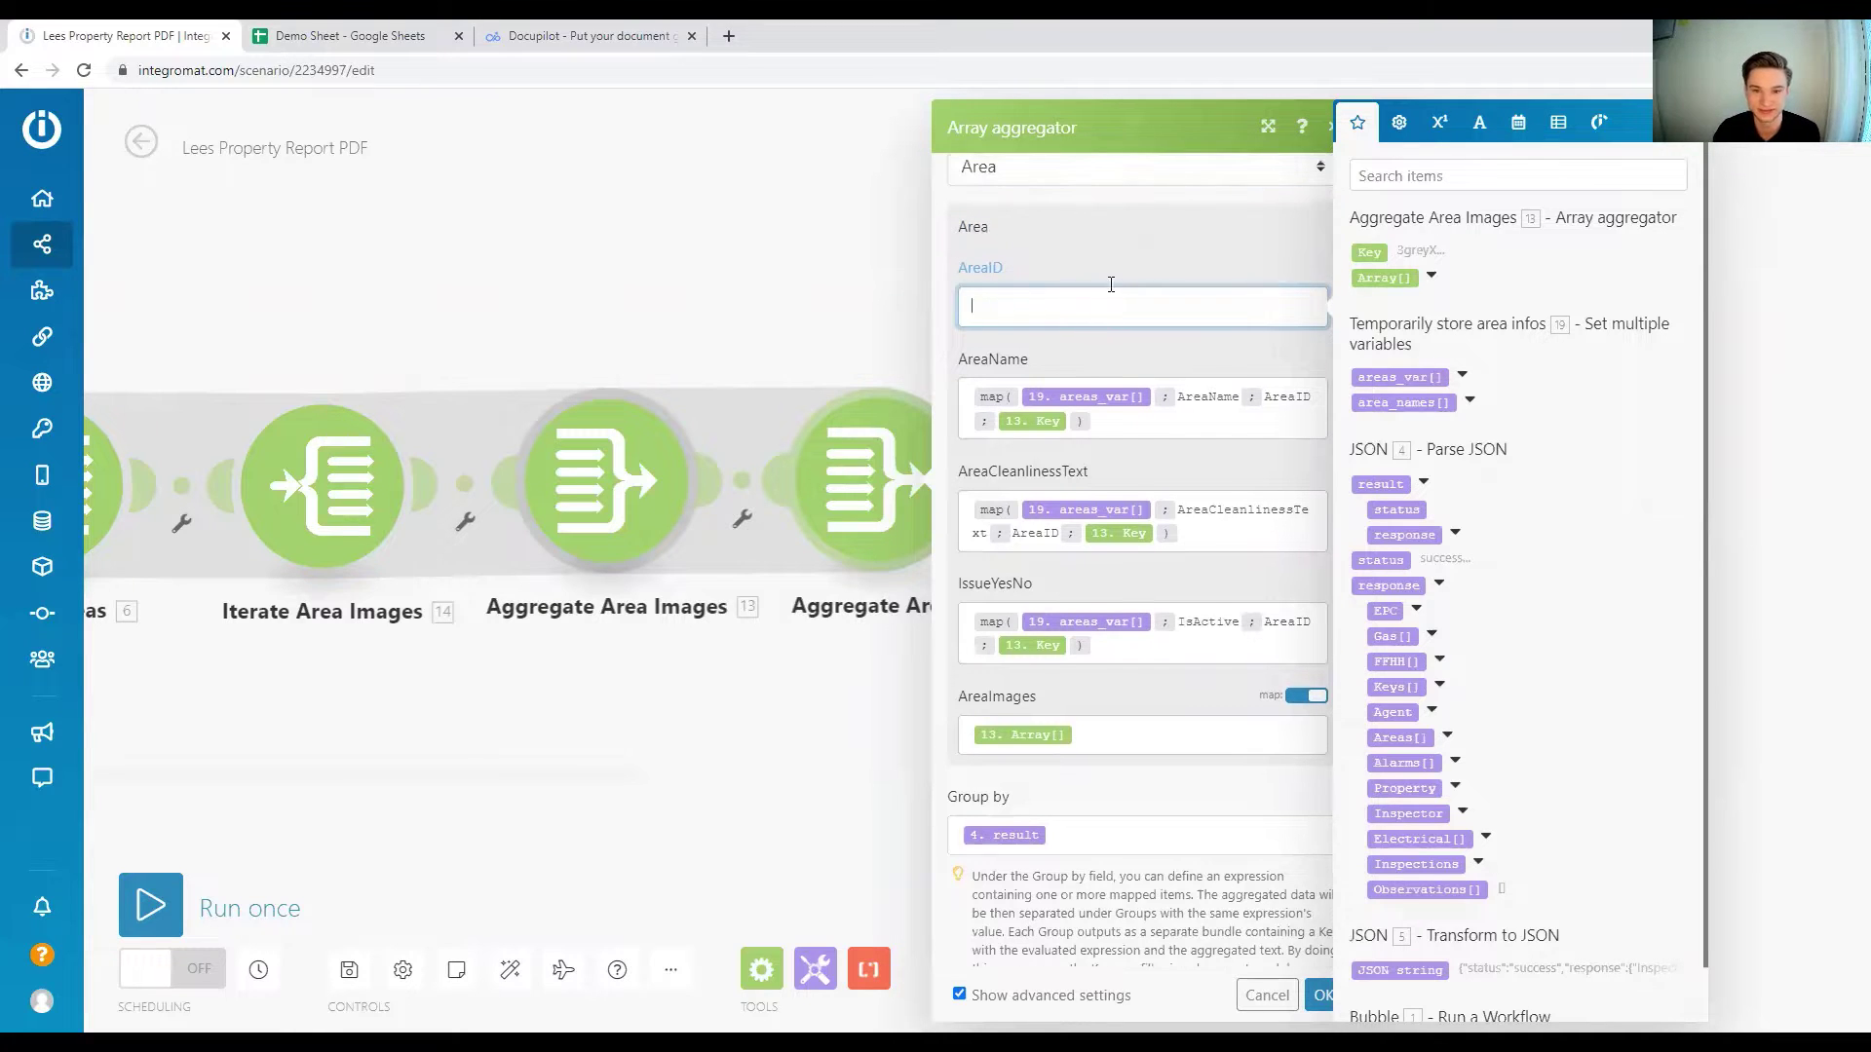
pyautogui.click(1368, 252)
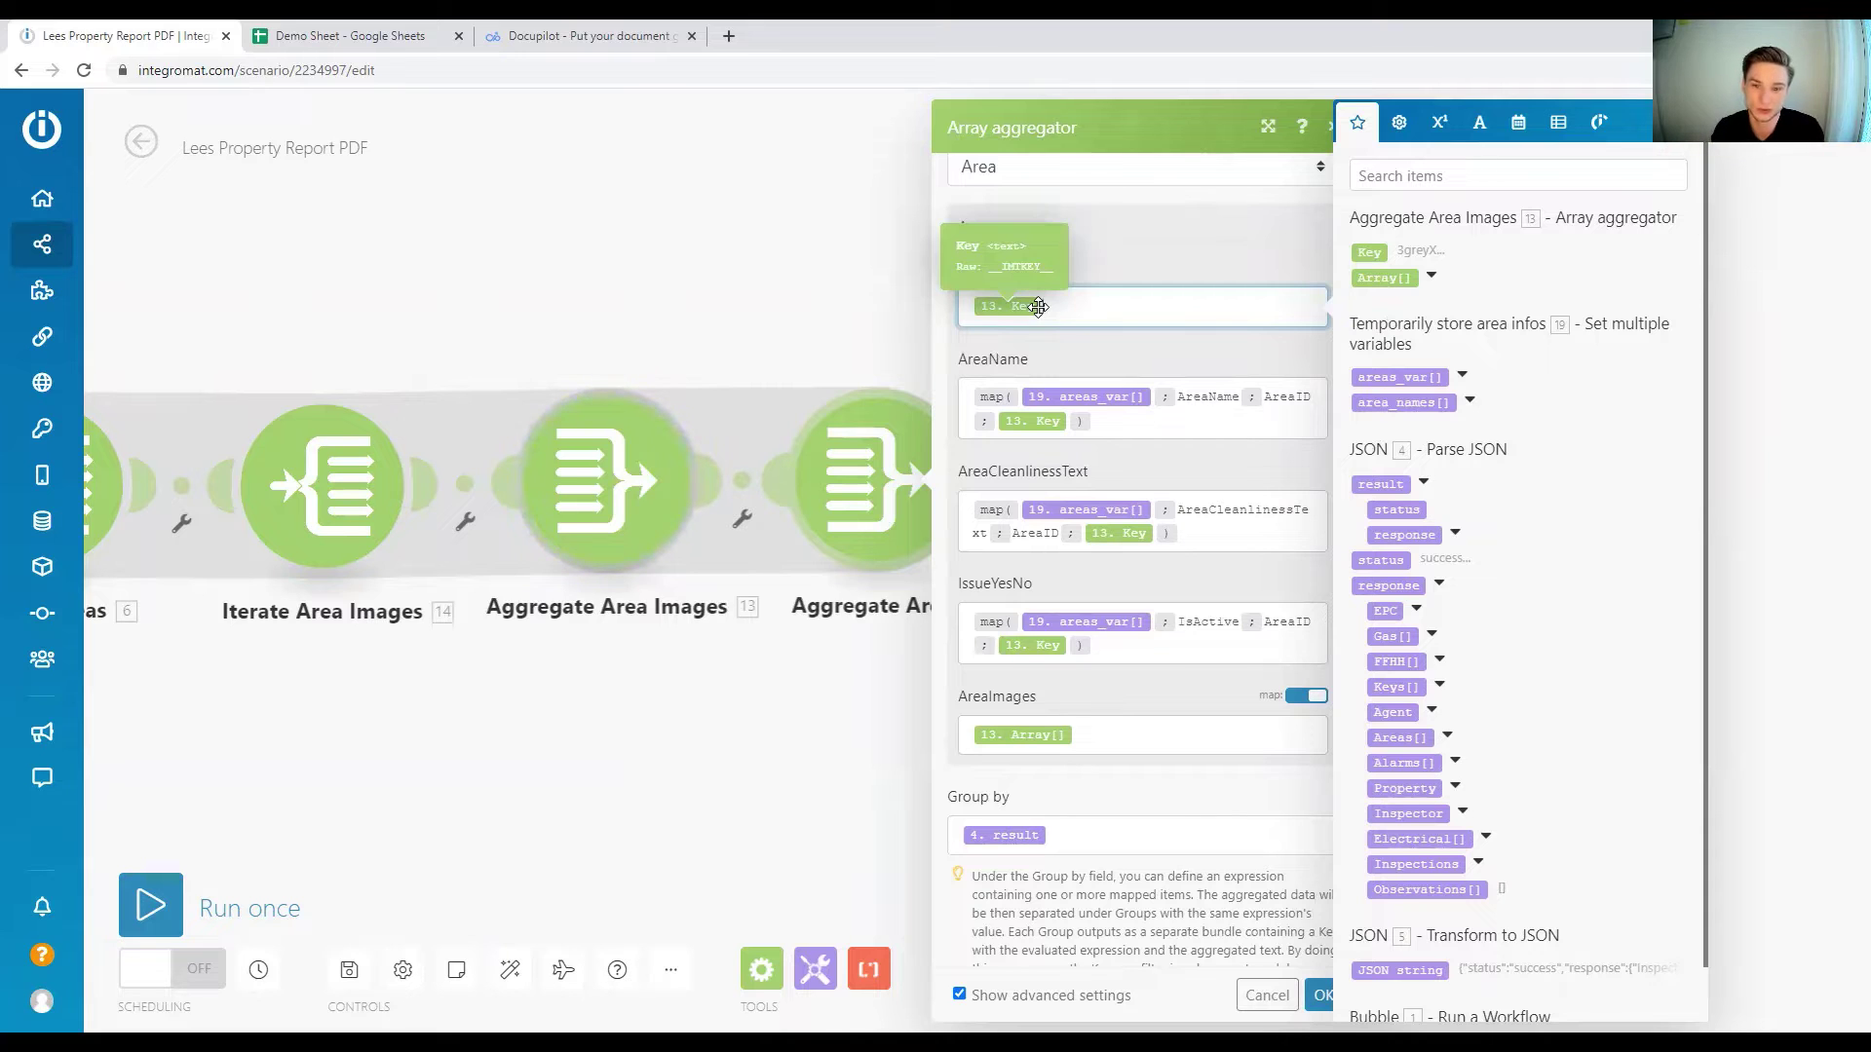
pyautogui.click(1019, 399)
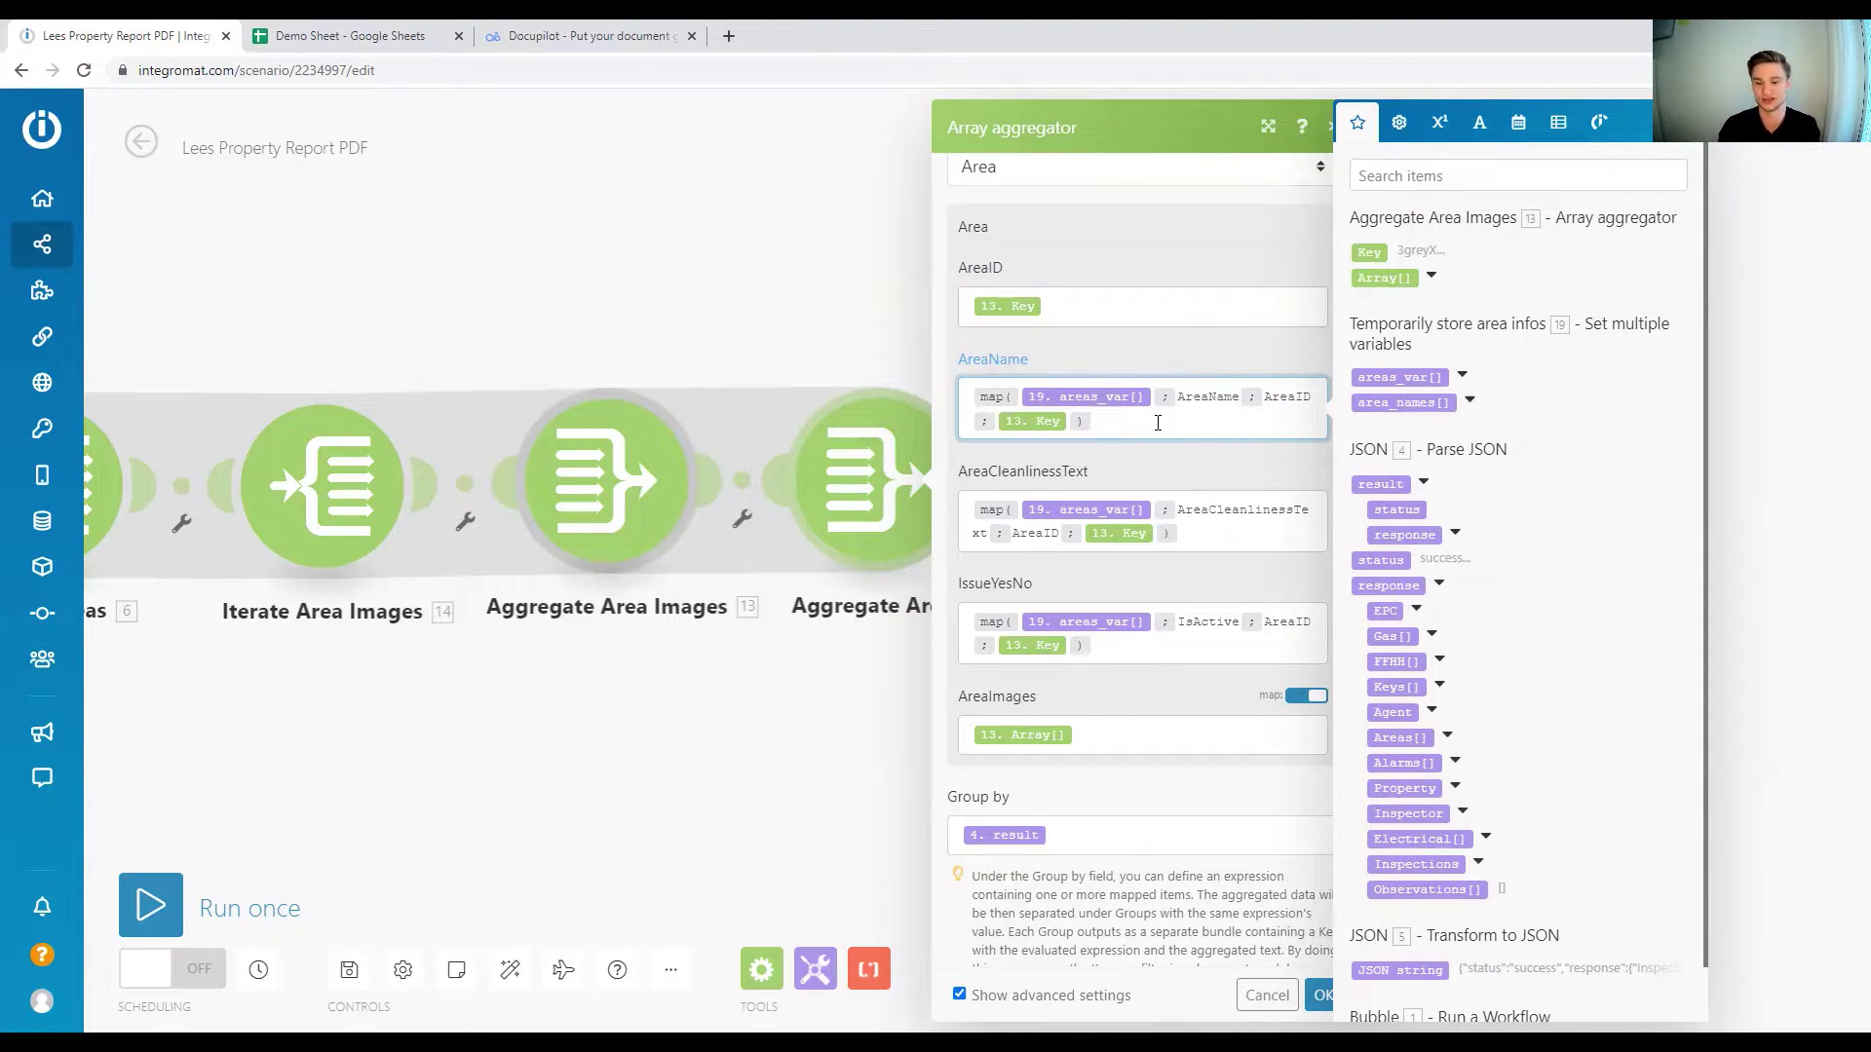
pyautogui.click(1100, 745)
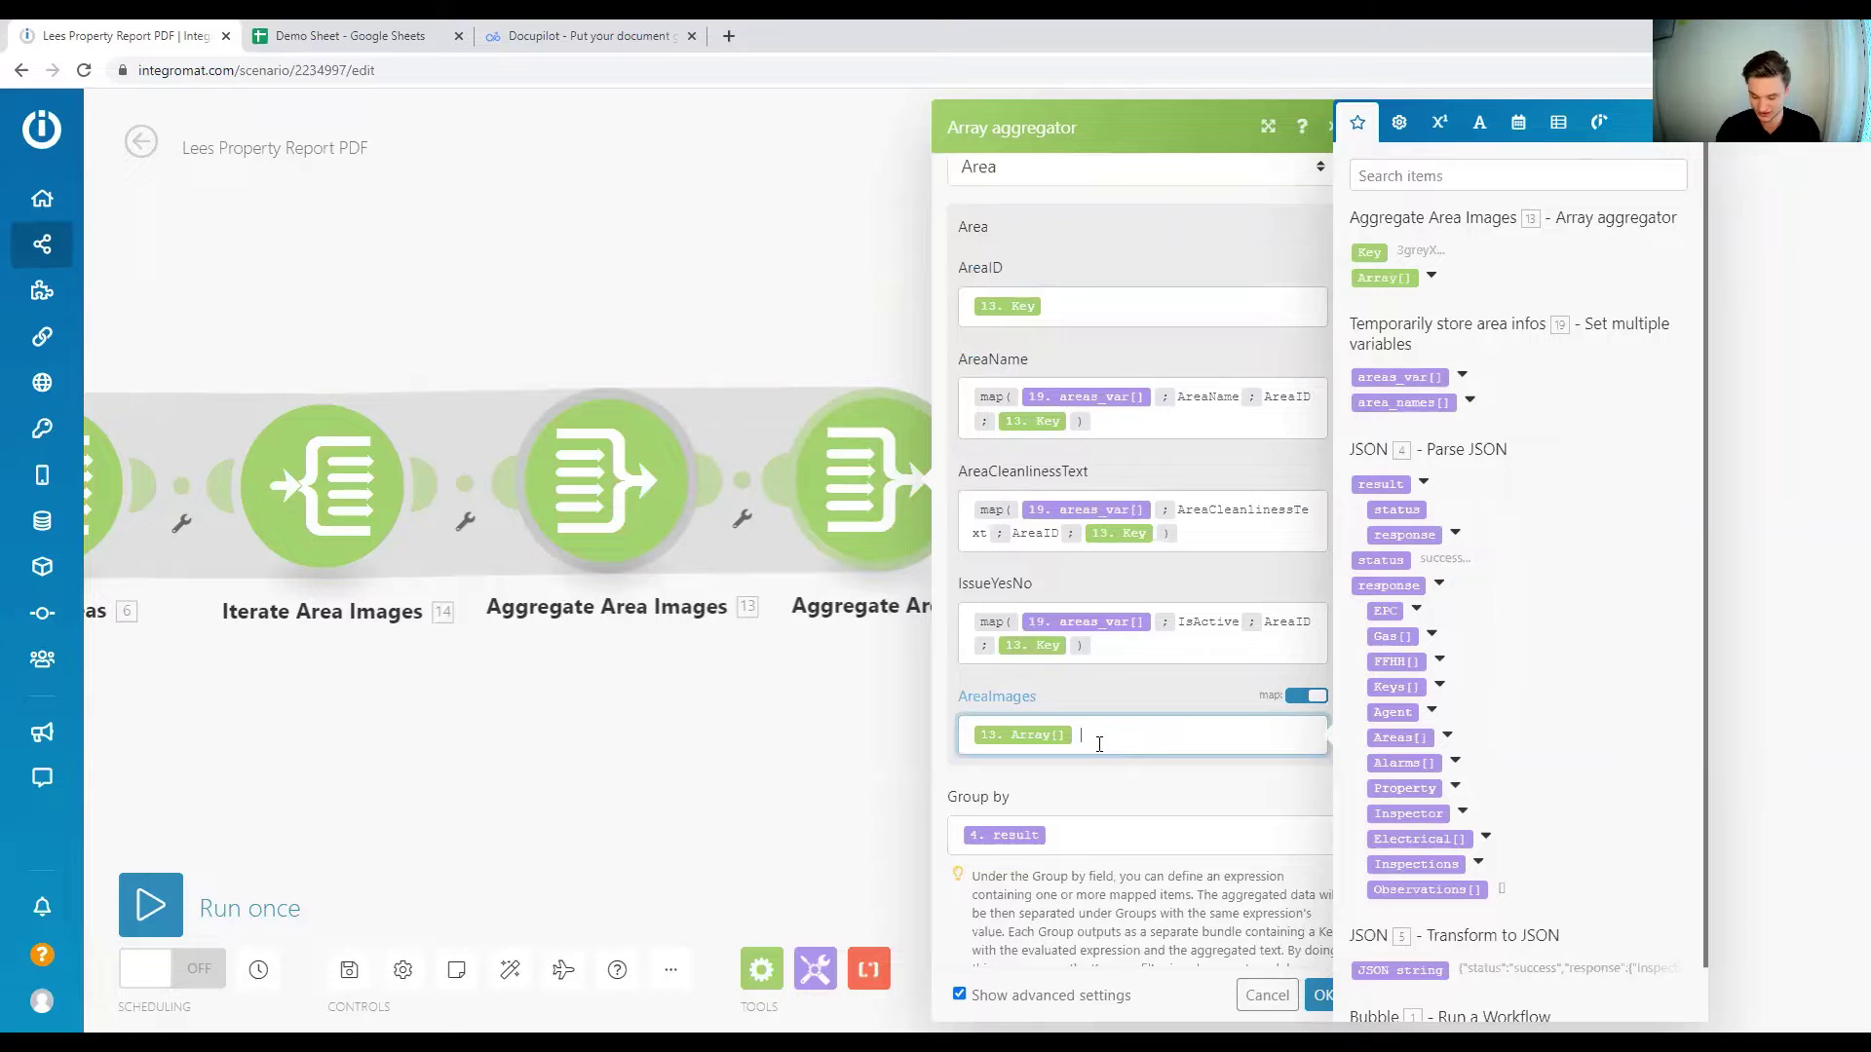
# Discard the map( entry in AreaImages and expand areas_var[] to list AreaID, AreaName and IsActive.
pyautogui.write('map(')
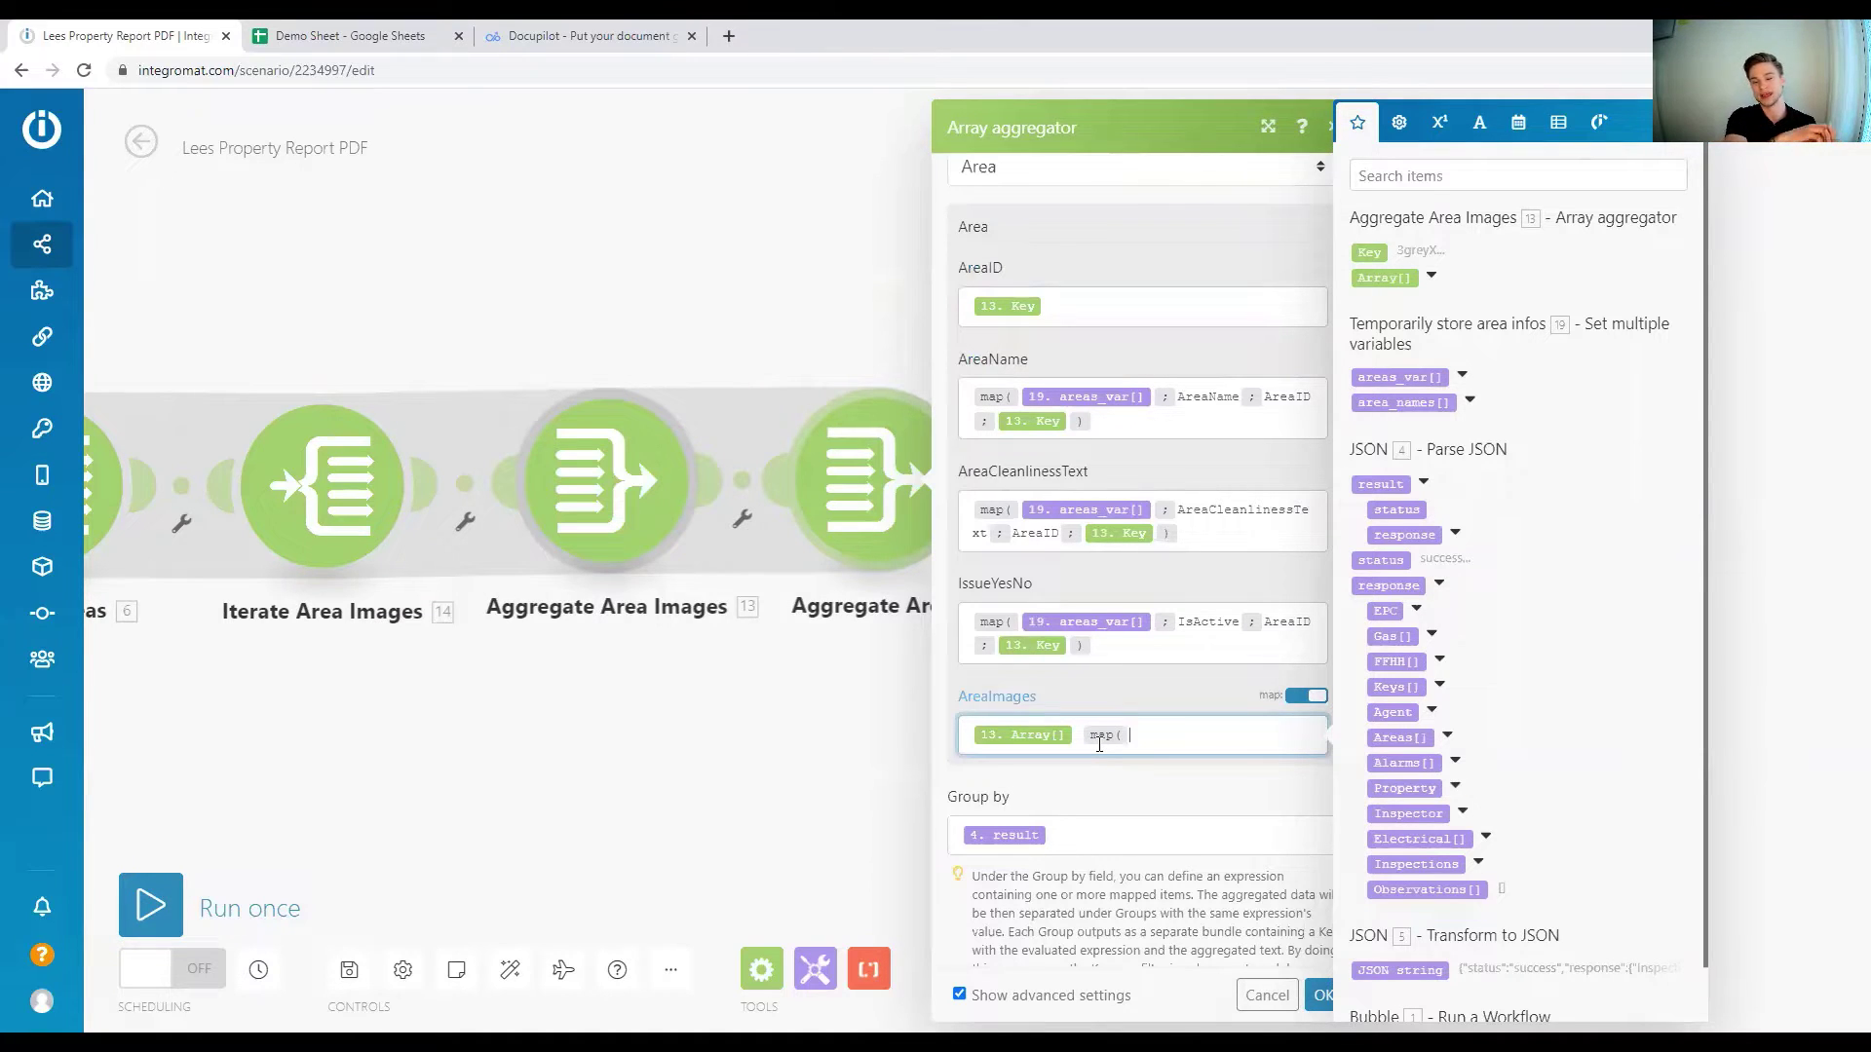
pyautogui.press('BackSpace')
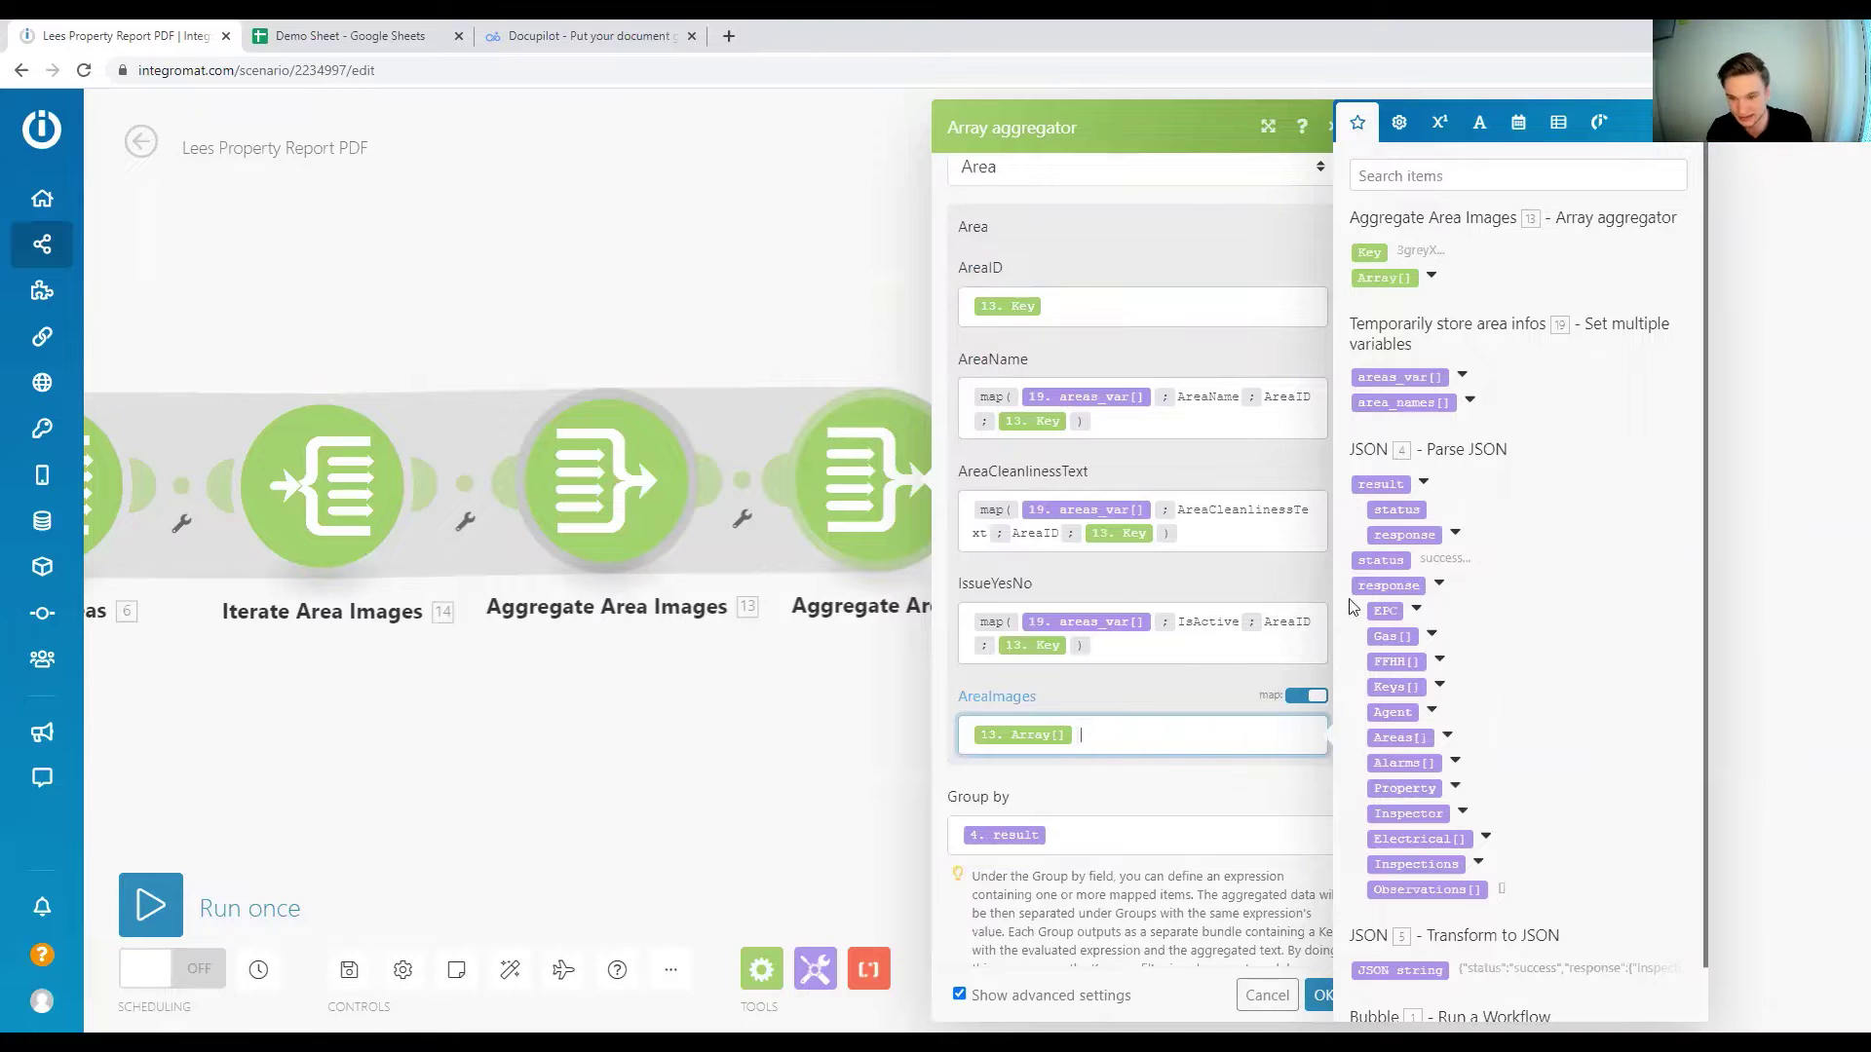
pyautogui.click(1009, 390)
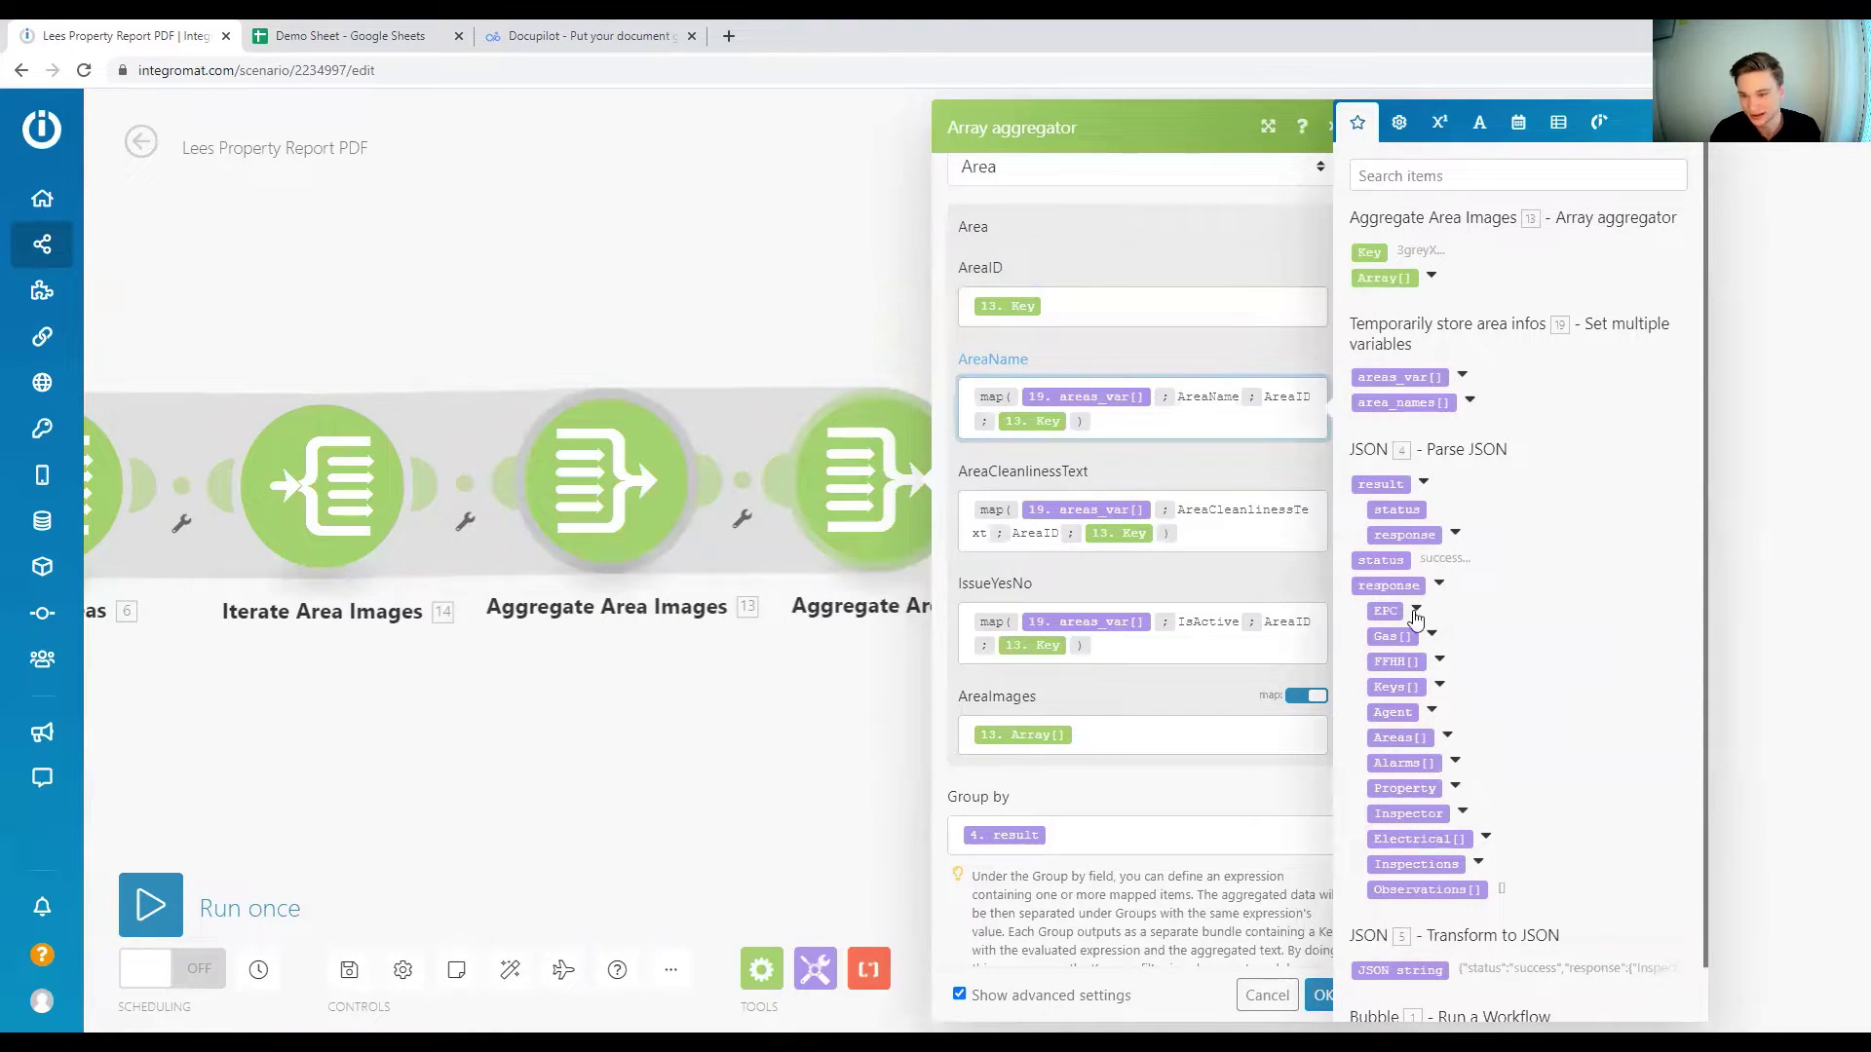
pyautogui.click(1462, 379)
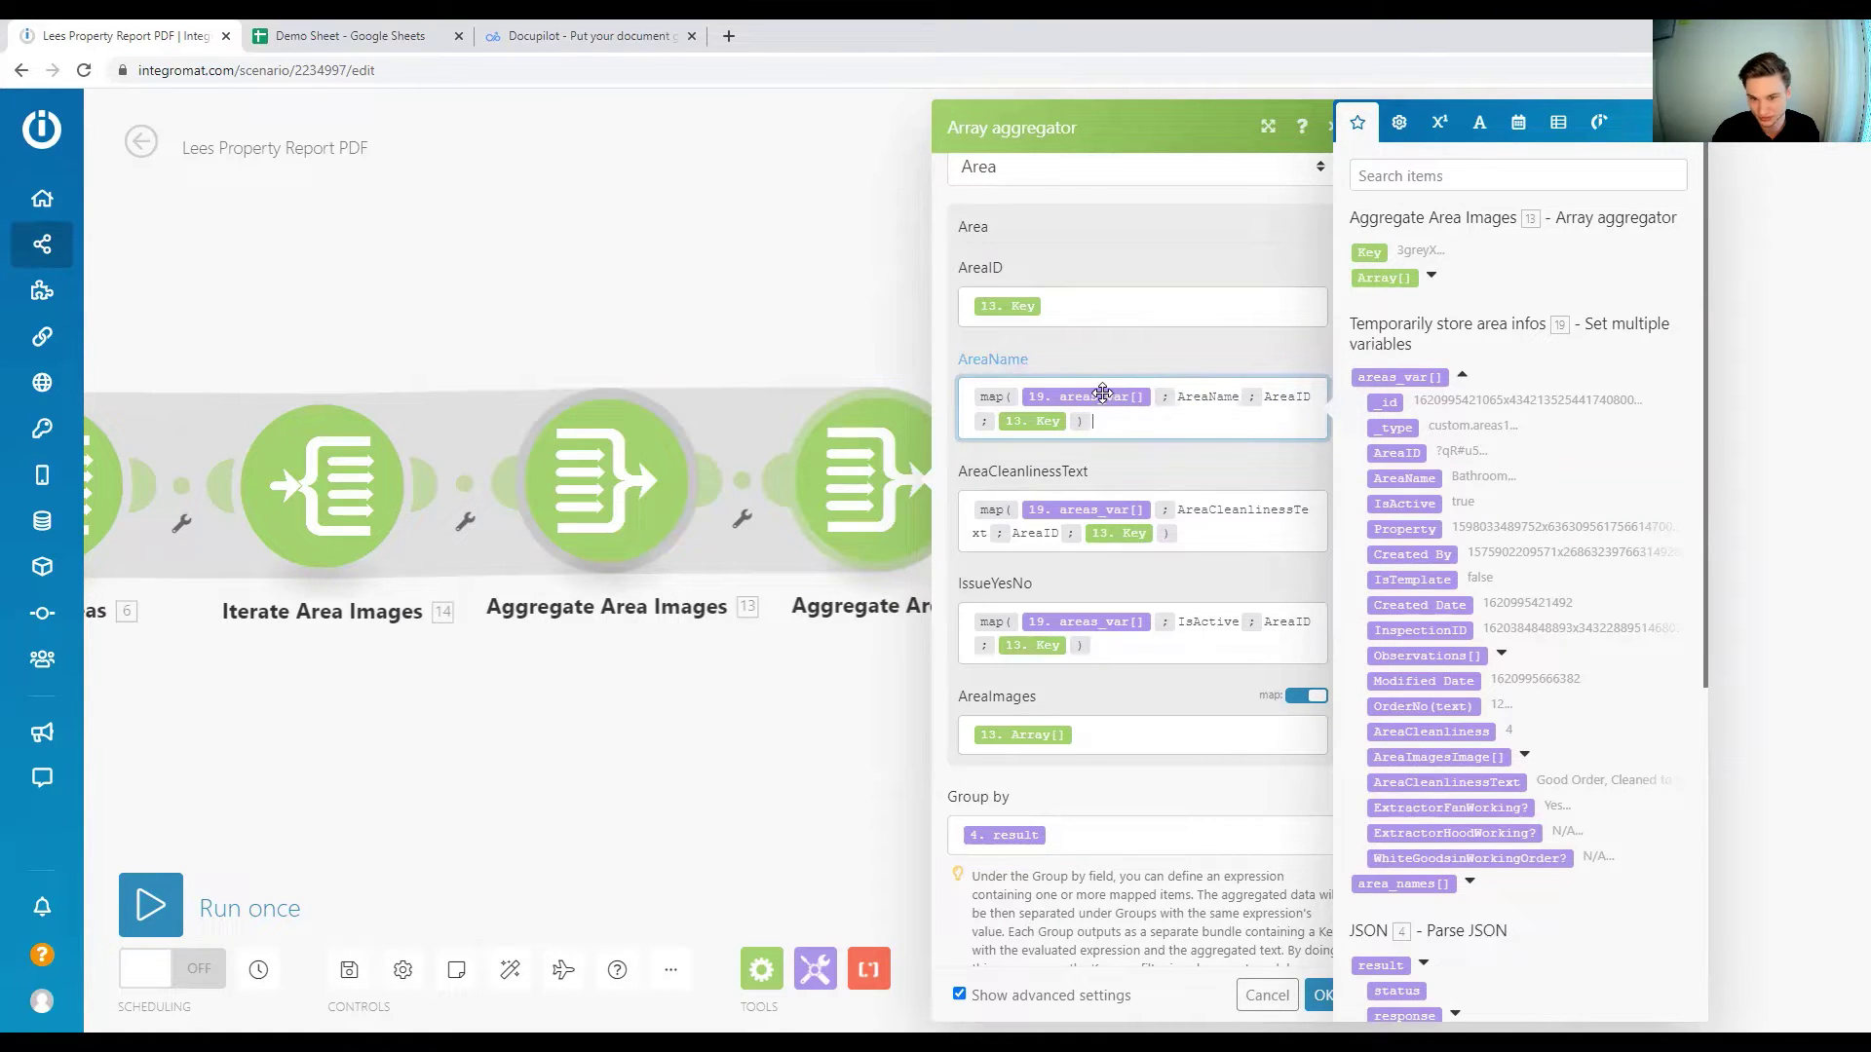
pyautogui.doubleClick(1208, 396)
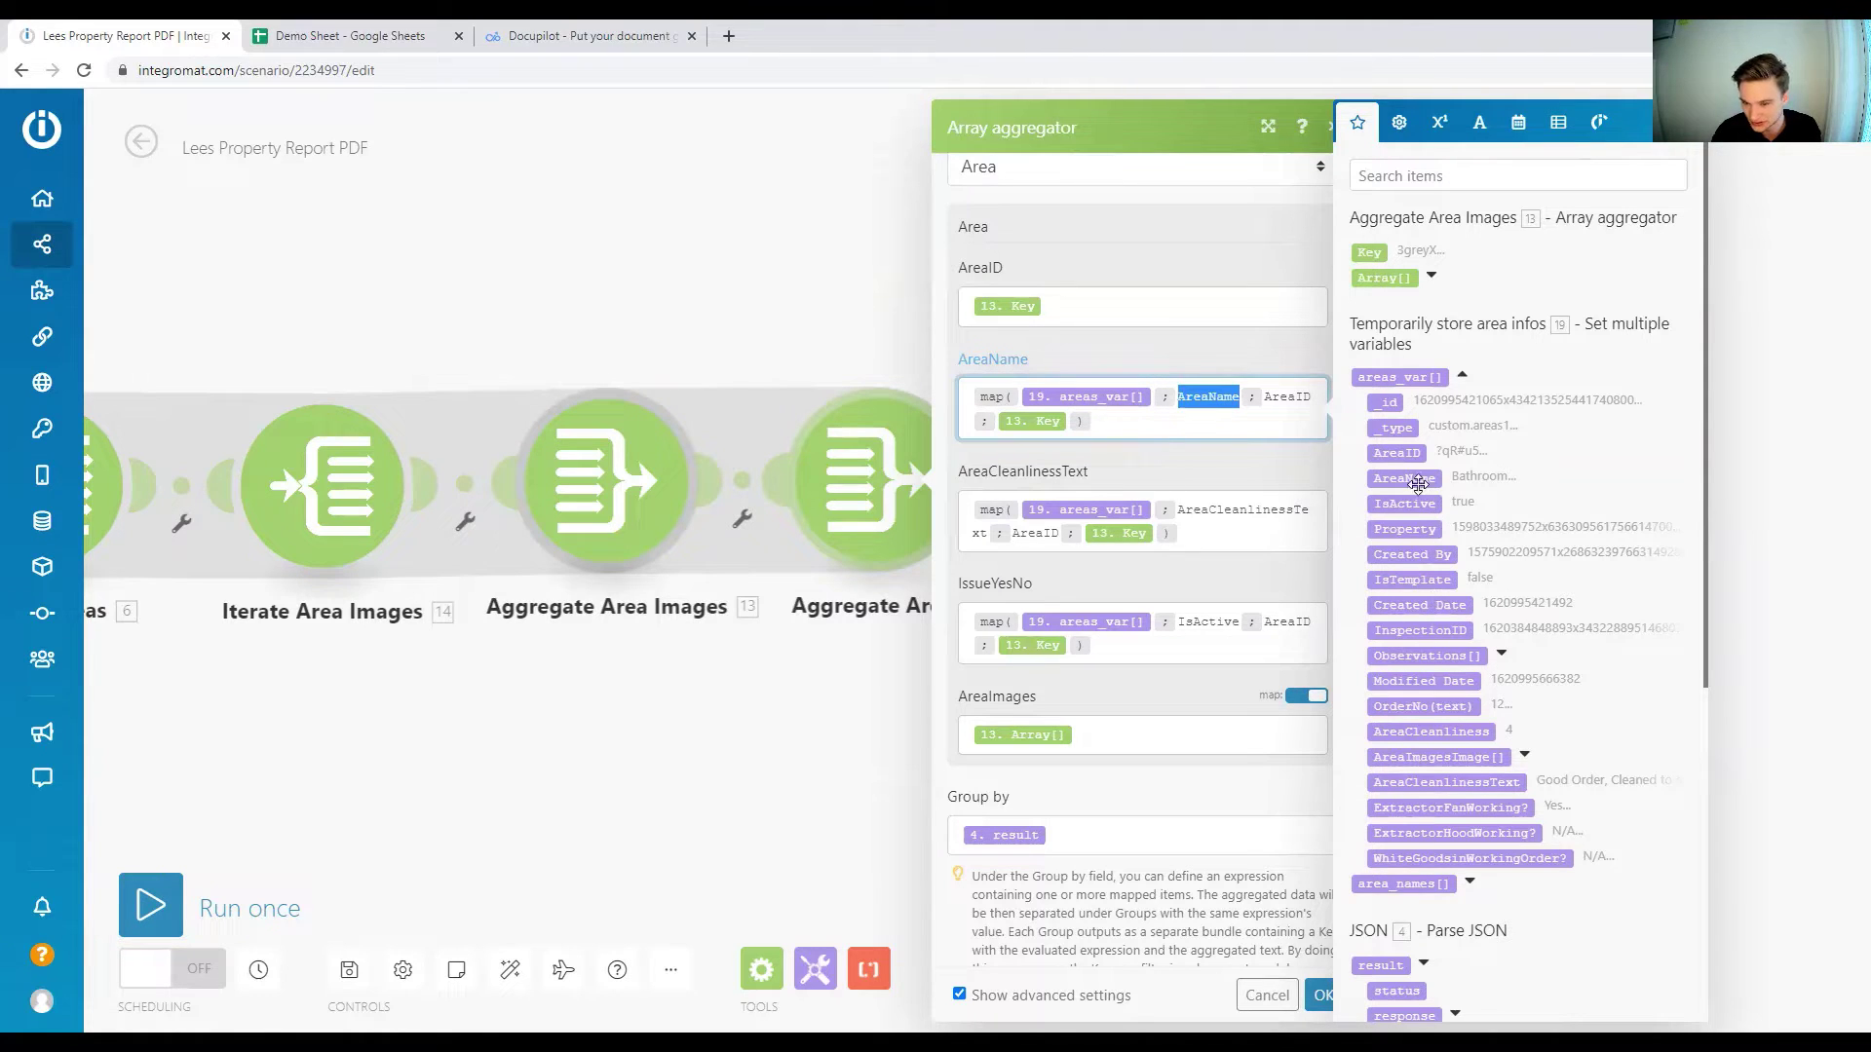
pyautogui.moveTo(1418, 484); pyautogui.dragTo(1298, 404)
pyautogui.click(1298, 399)
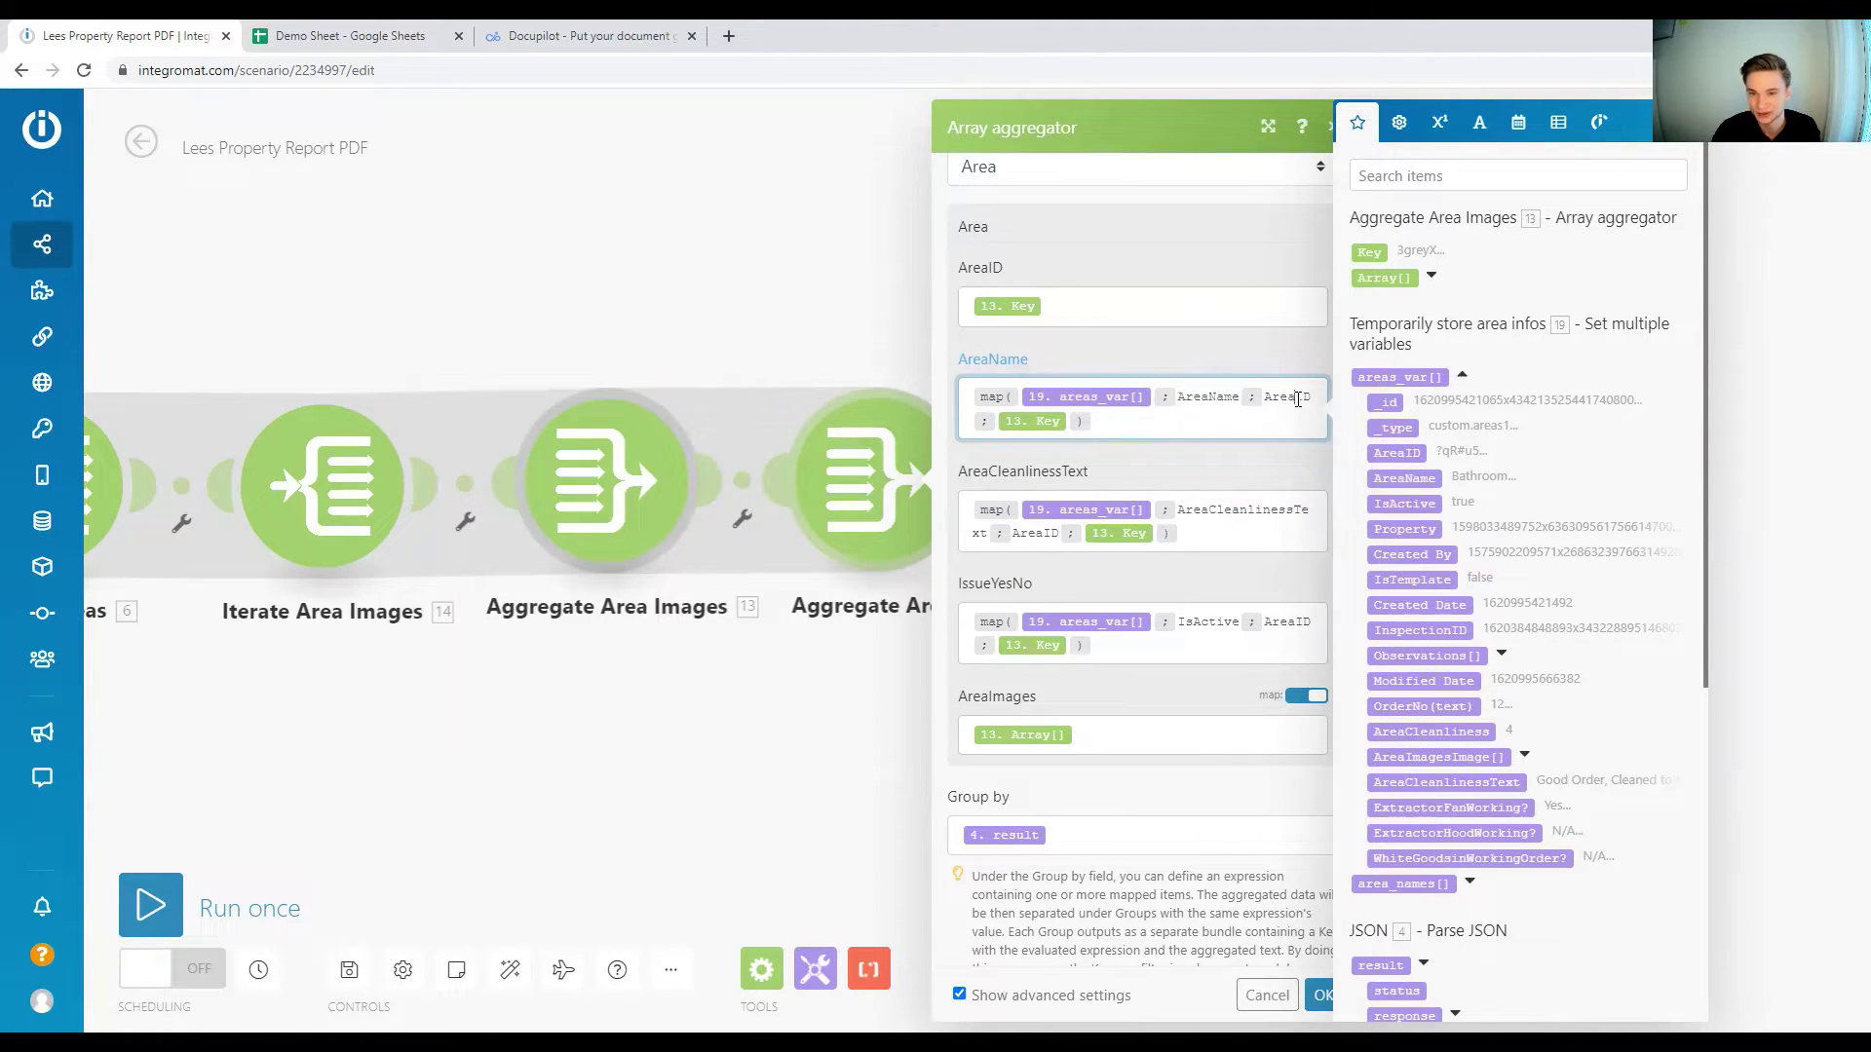
pyautogui.doubleClick(1289, 397)
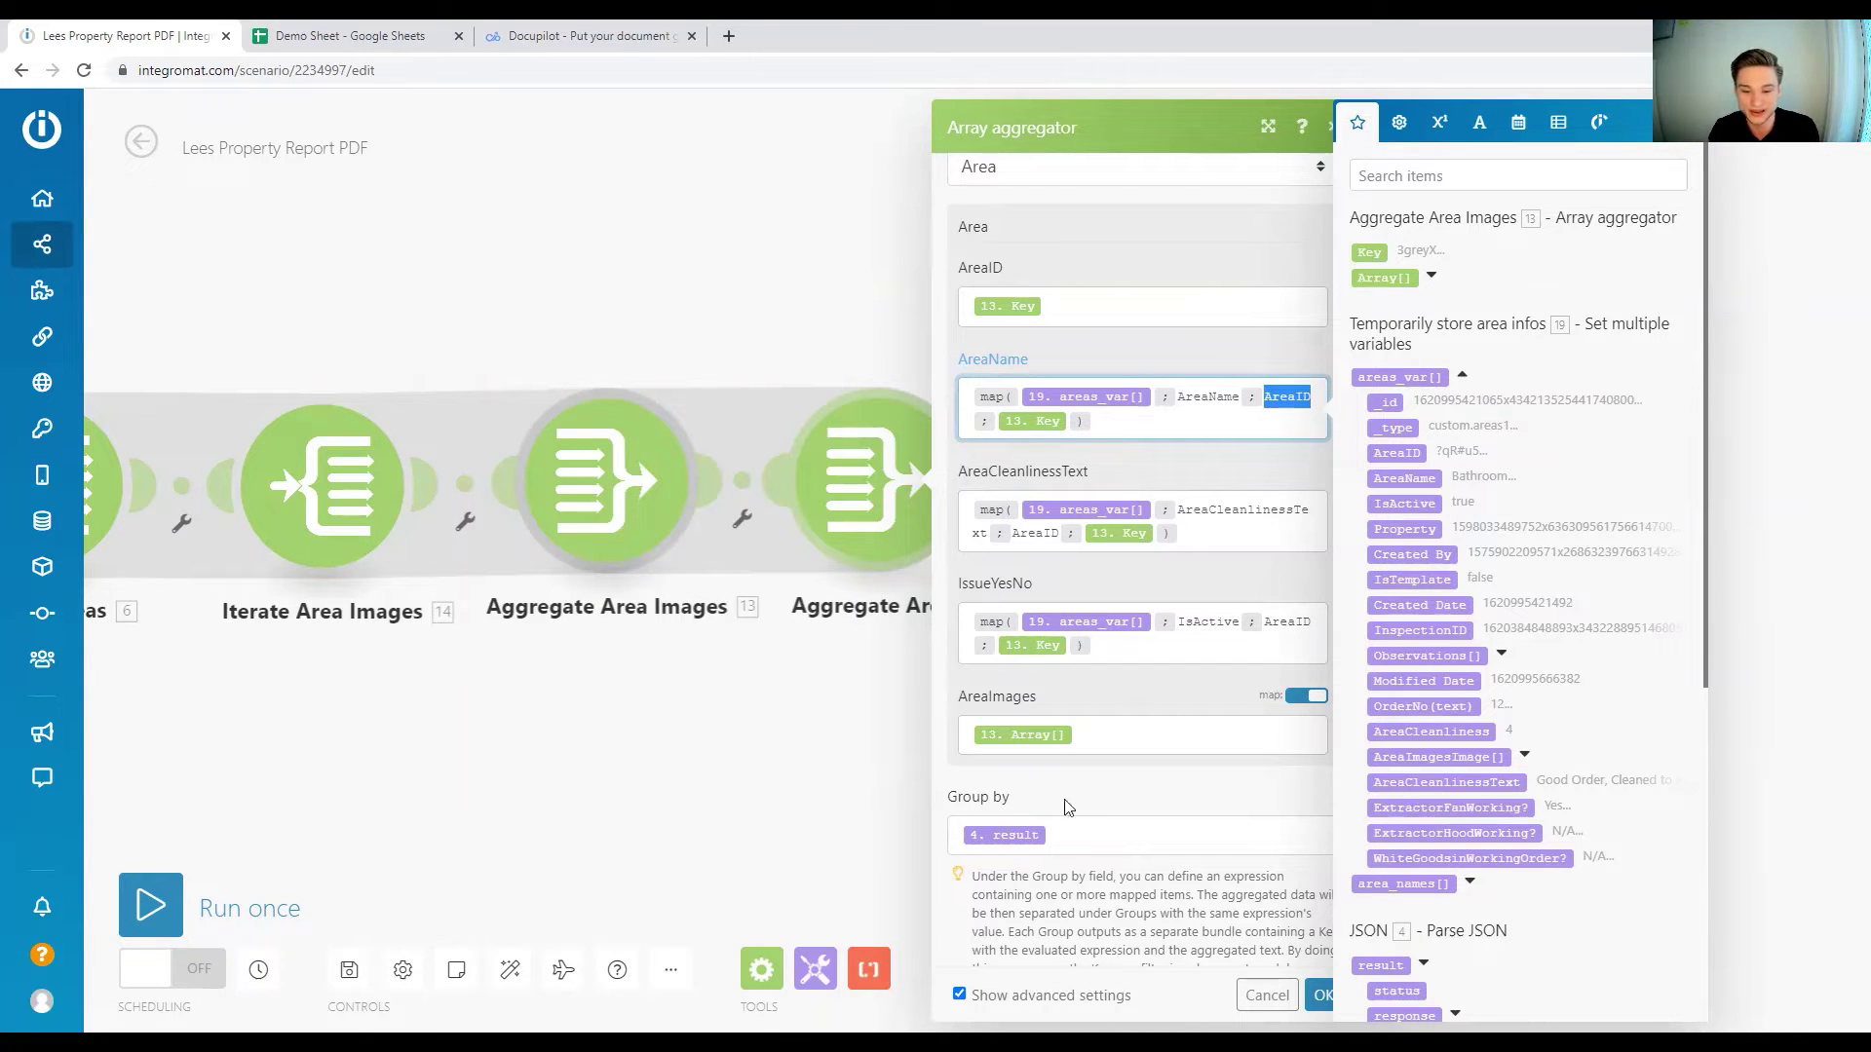
# Start a map( expression in AreaImages with 13. Array[] and a ; separator, inspecting Array's contents.
pyautogui.click(1116, 733)
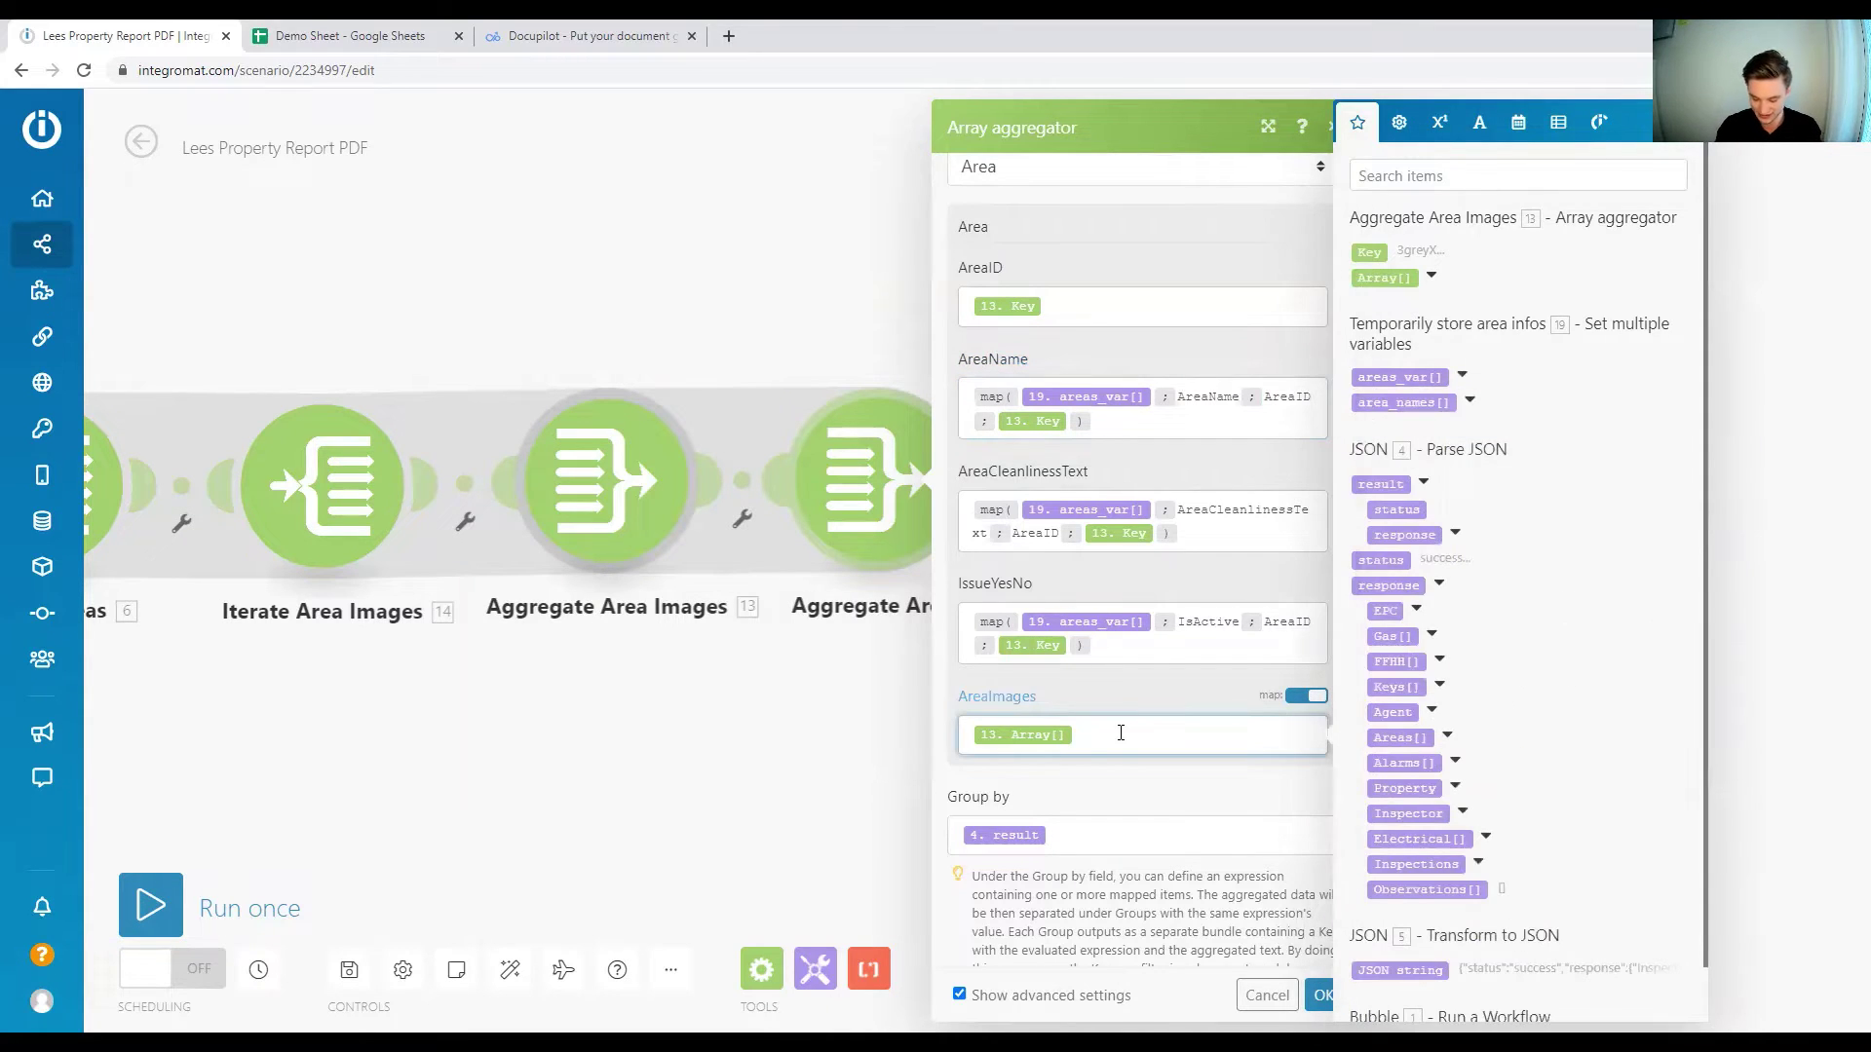
pyautogui.write('map( array')
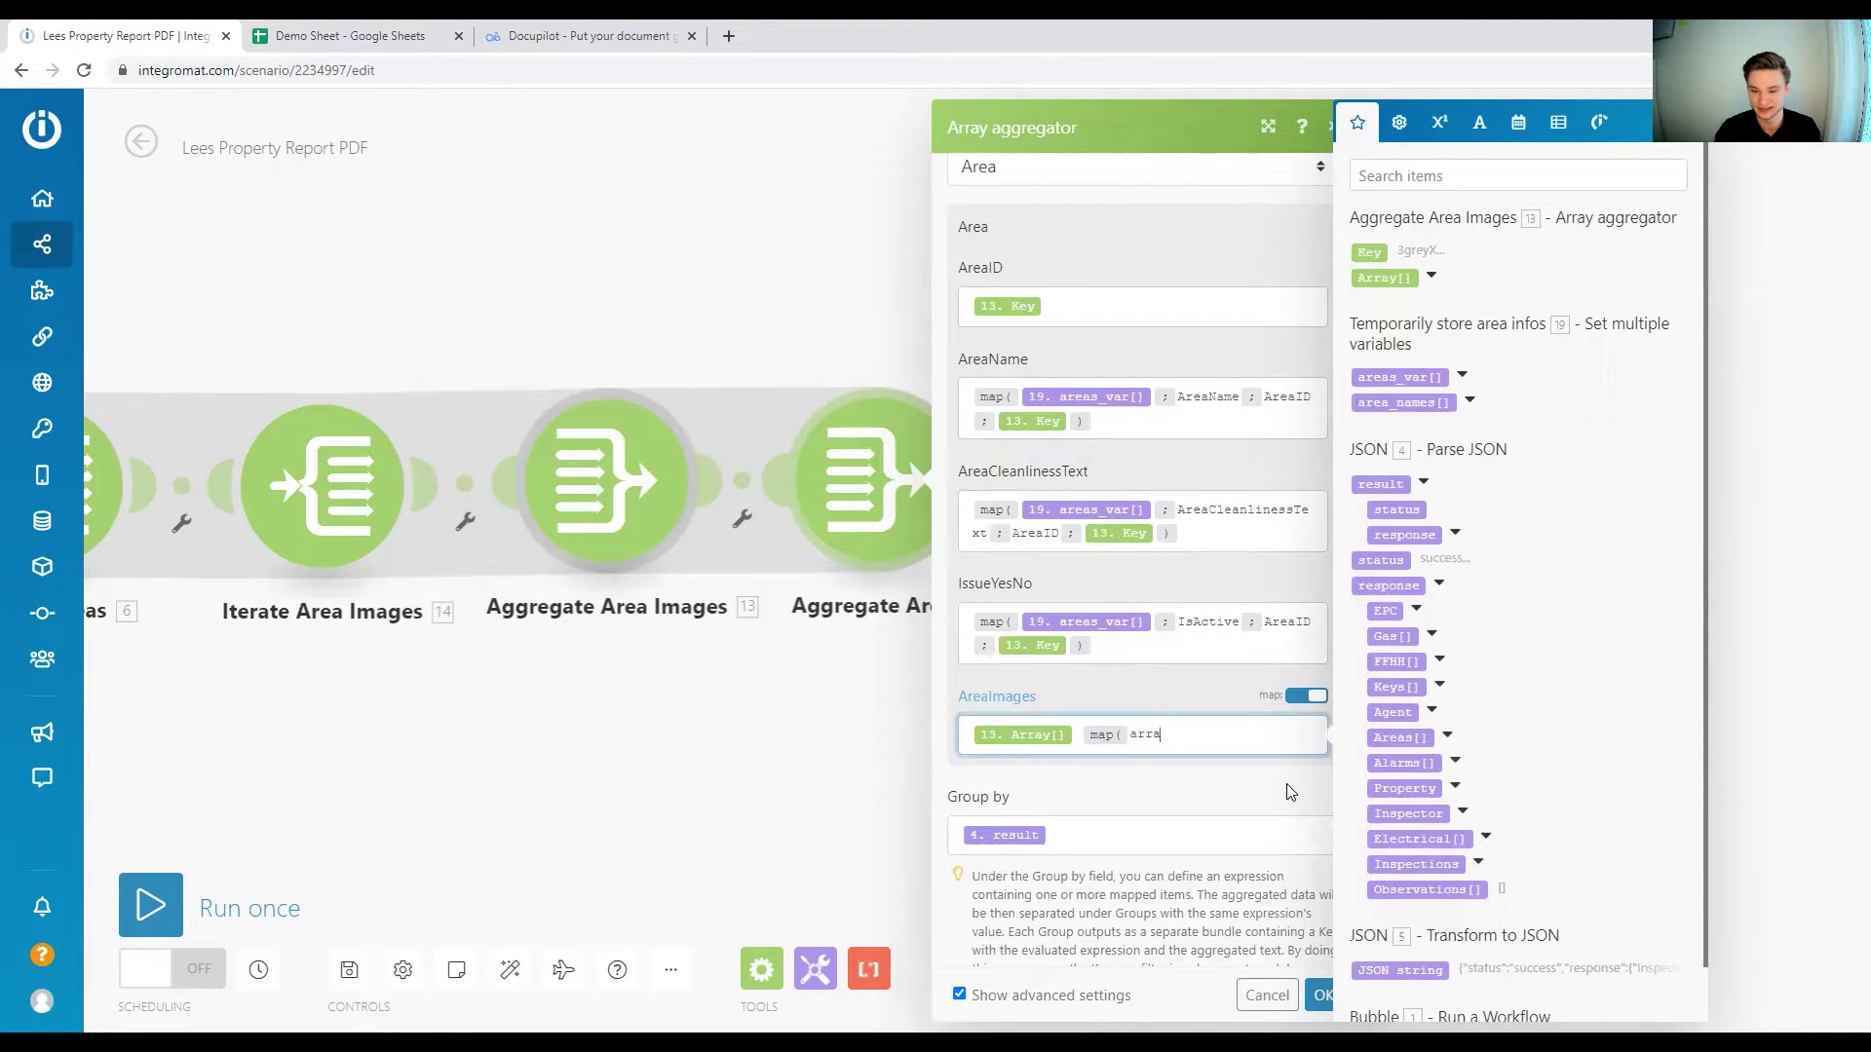
pyautogui.press('BackSpace')
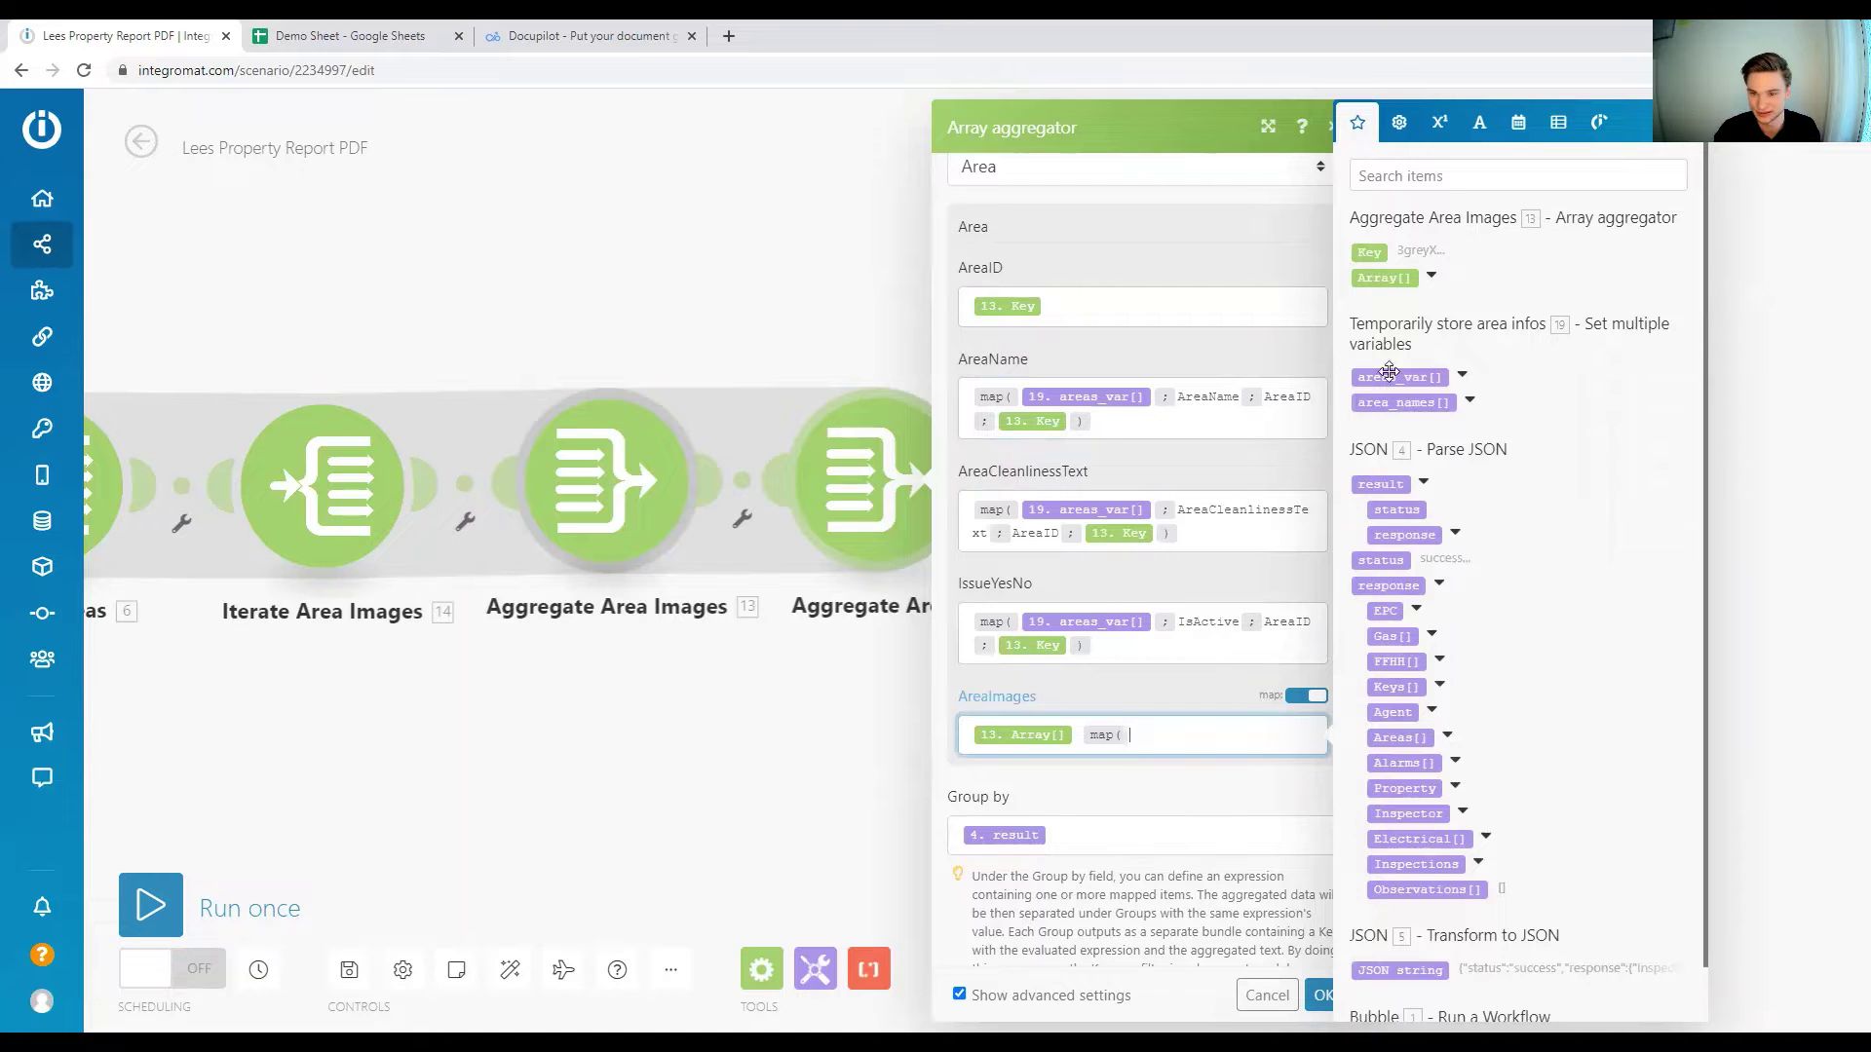
pyautogui.click(1380, 278)
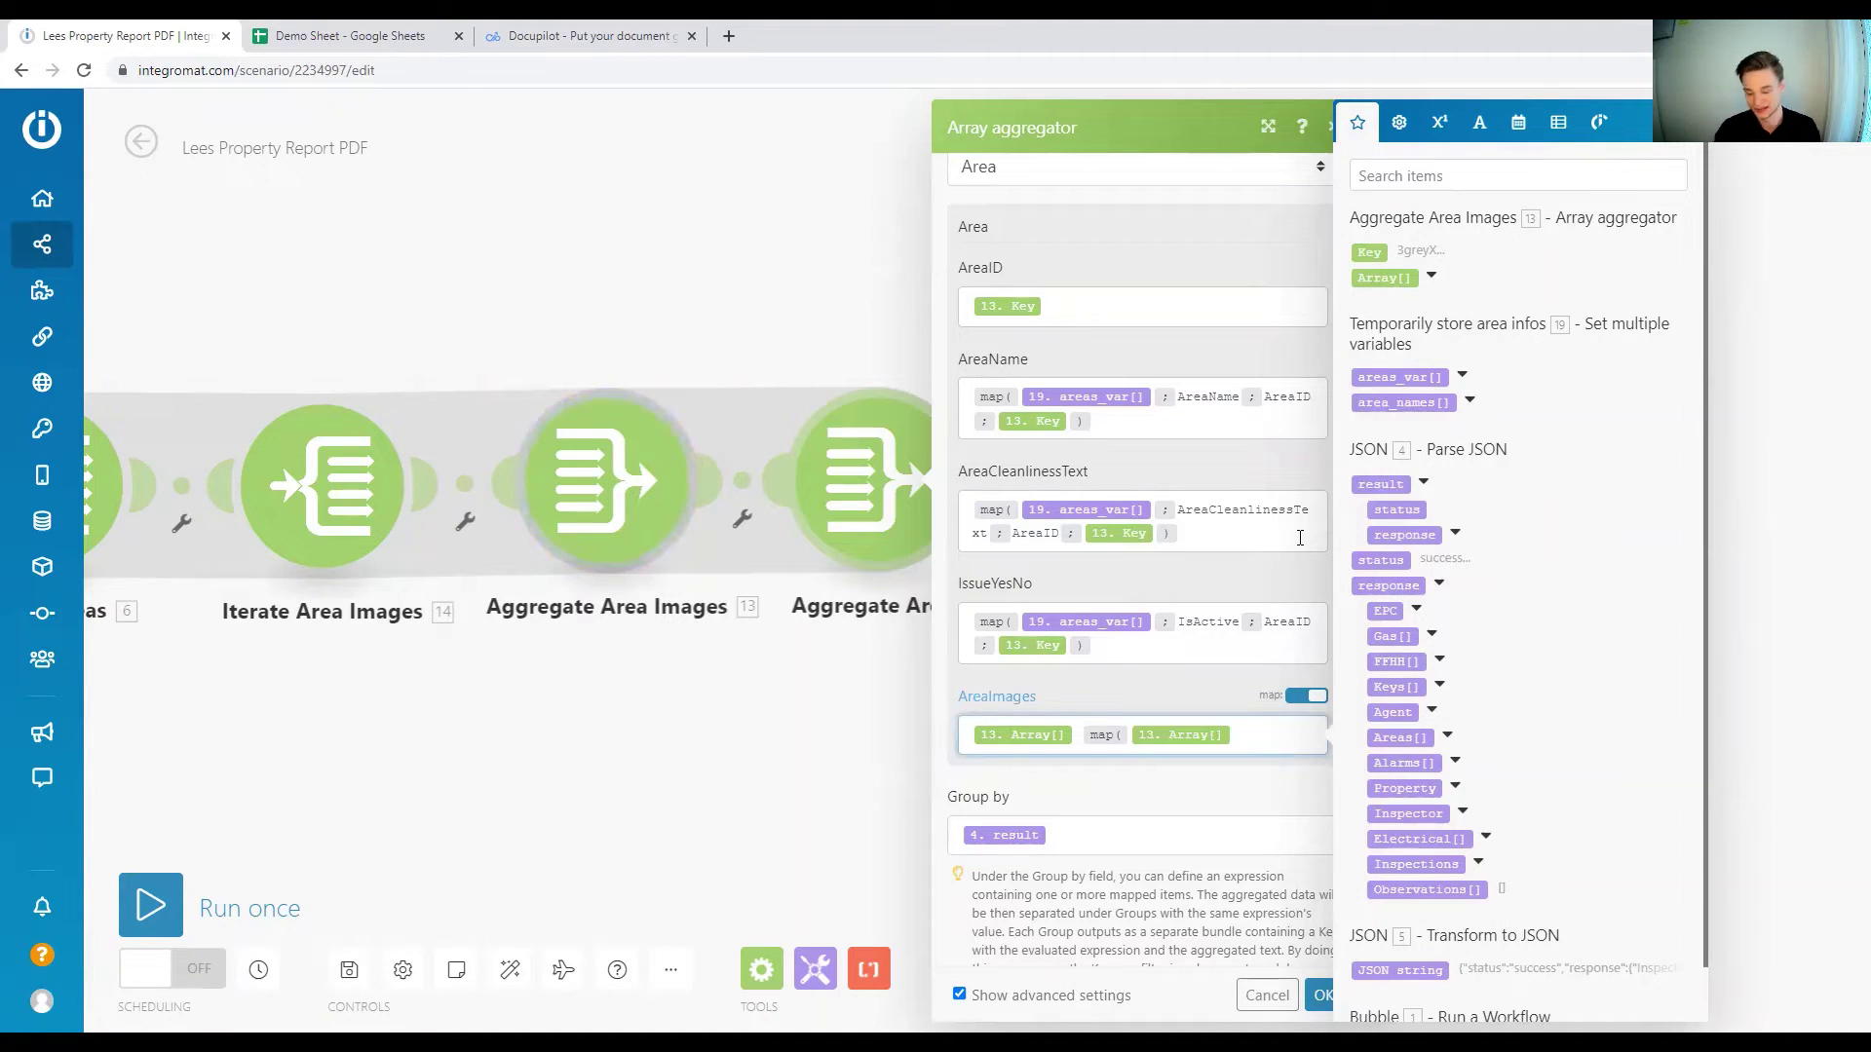
pyautogui.write(';')
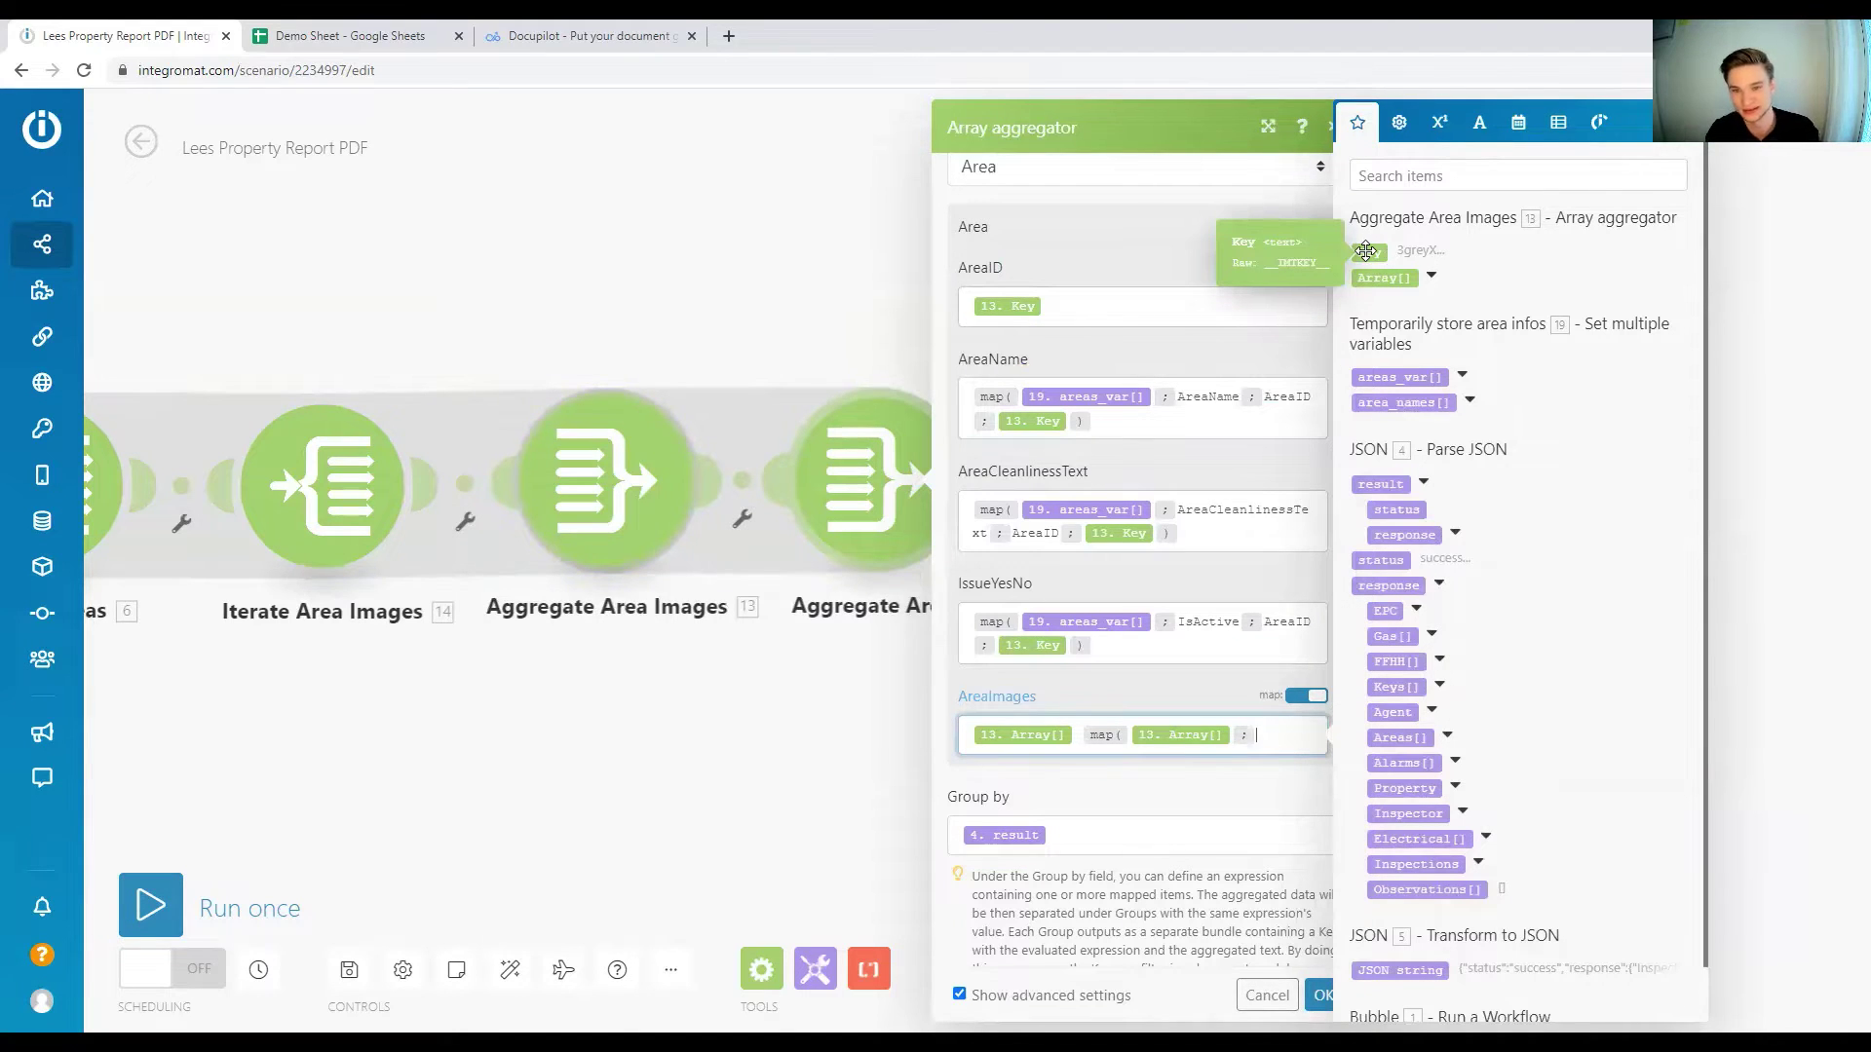
pyautogui.click(1431, 277)
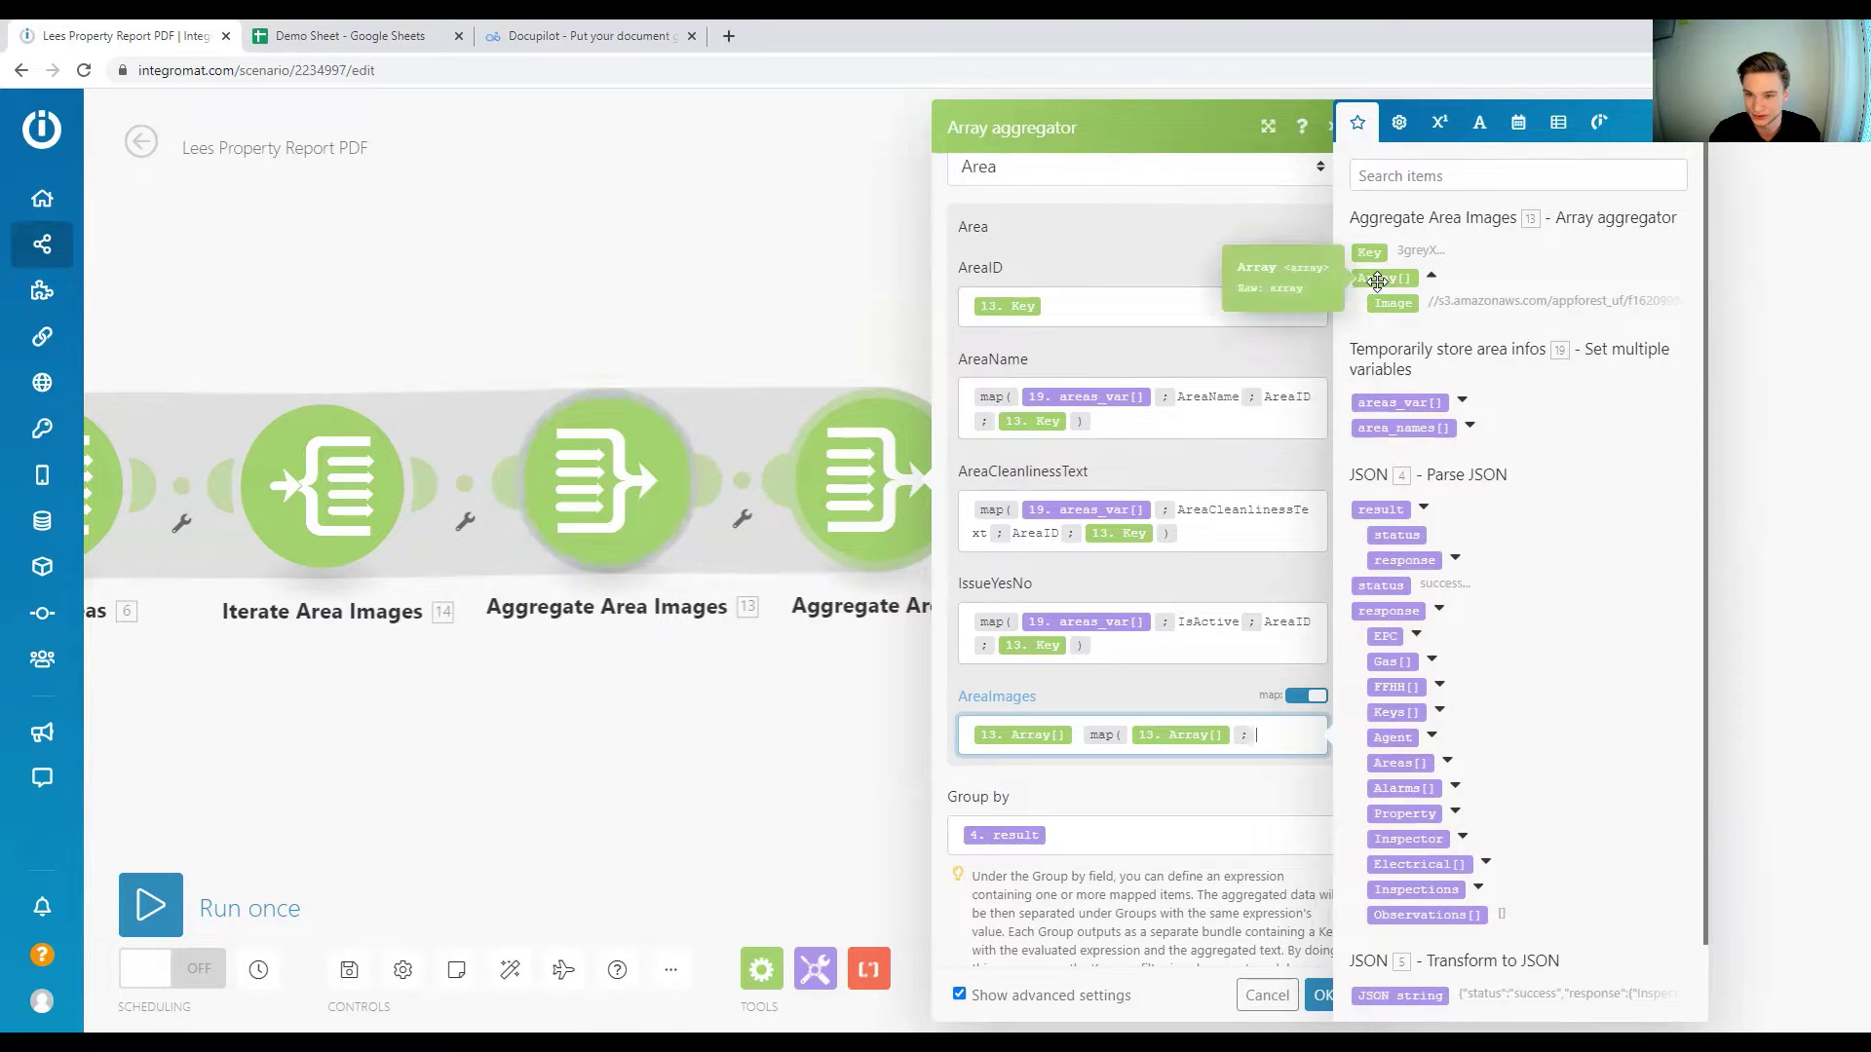
# Clear the whole AreaImages expression and type just the word array.
pyautogui.write('array')
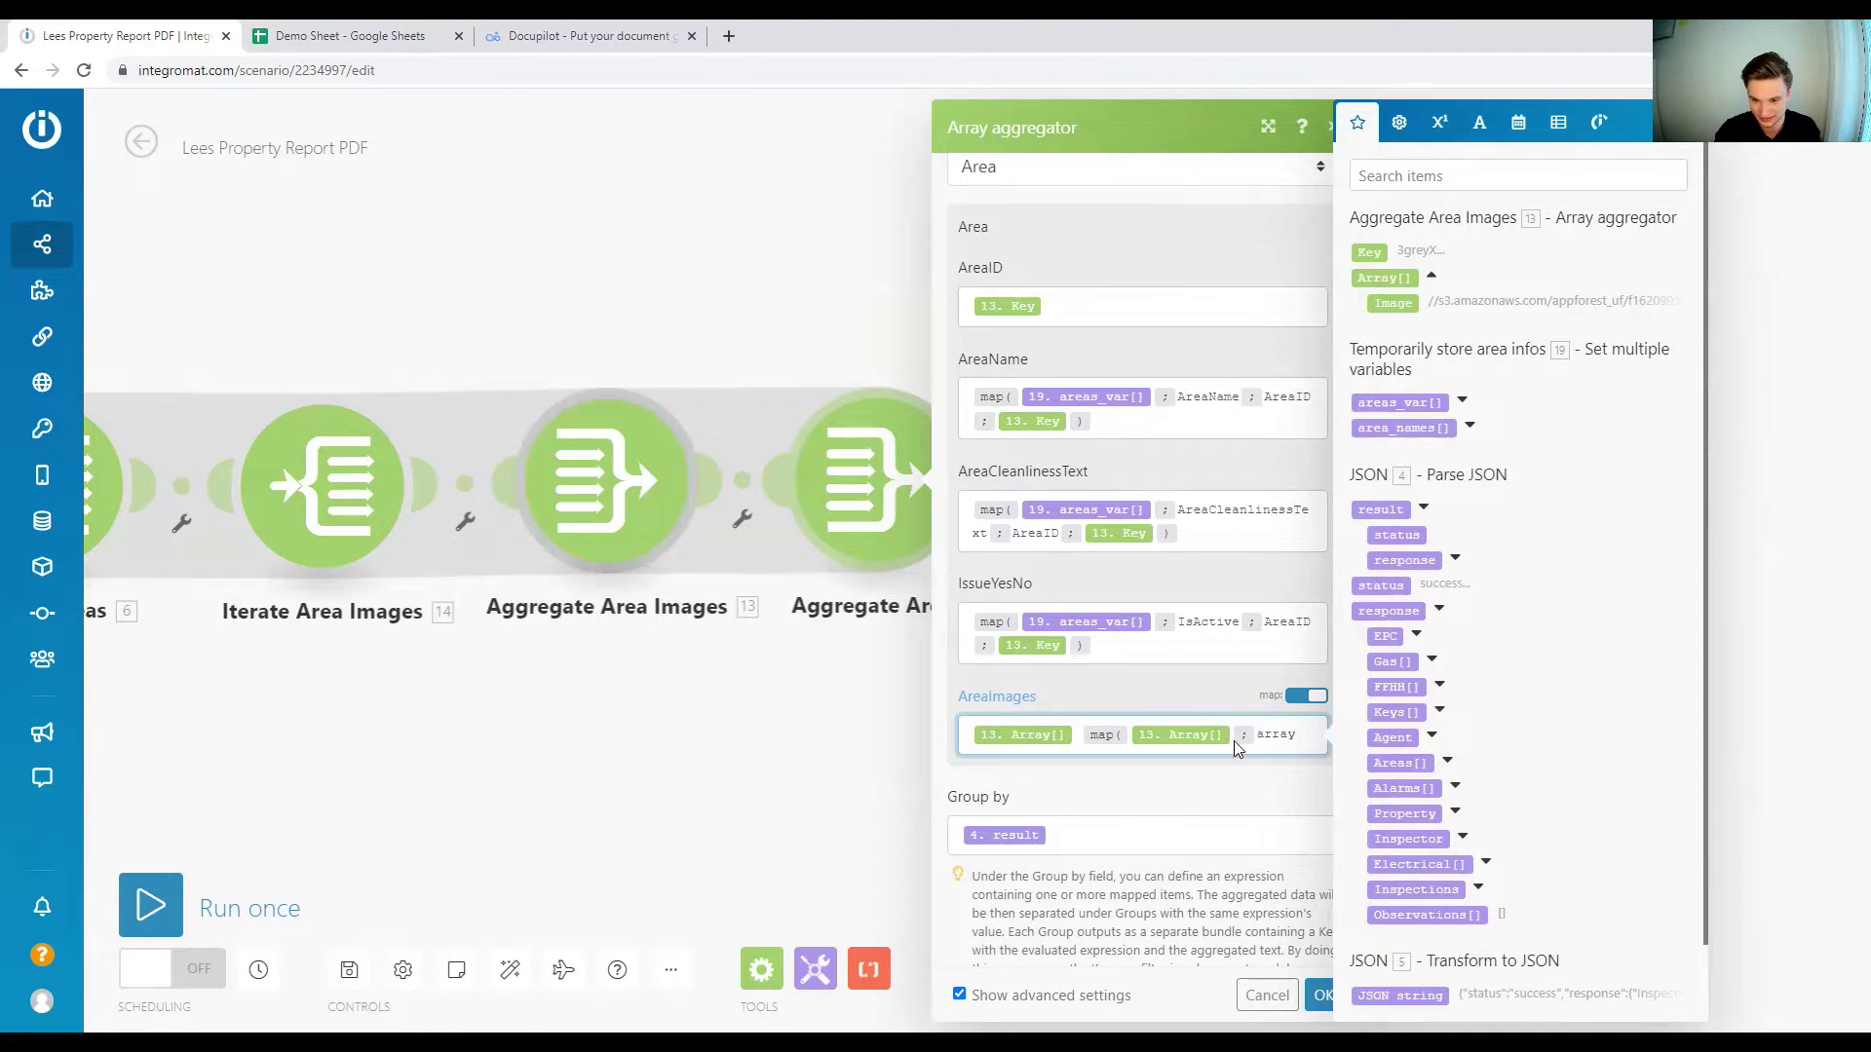
pyautogui.doubleClick(1286, 738)
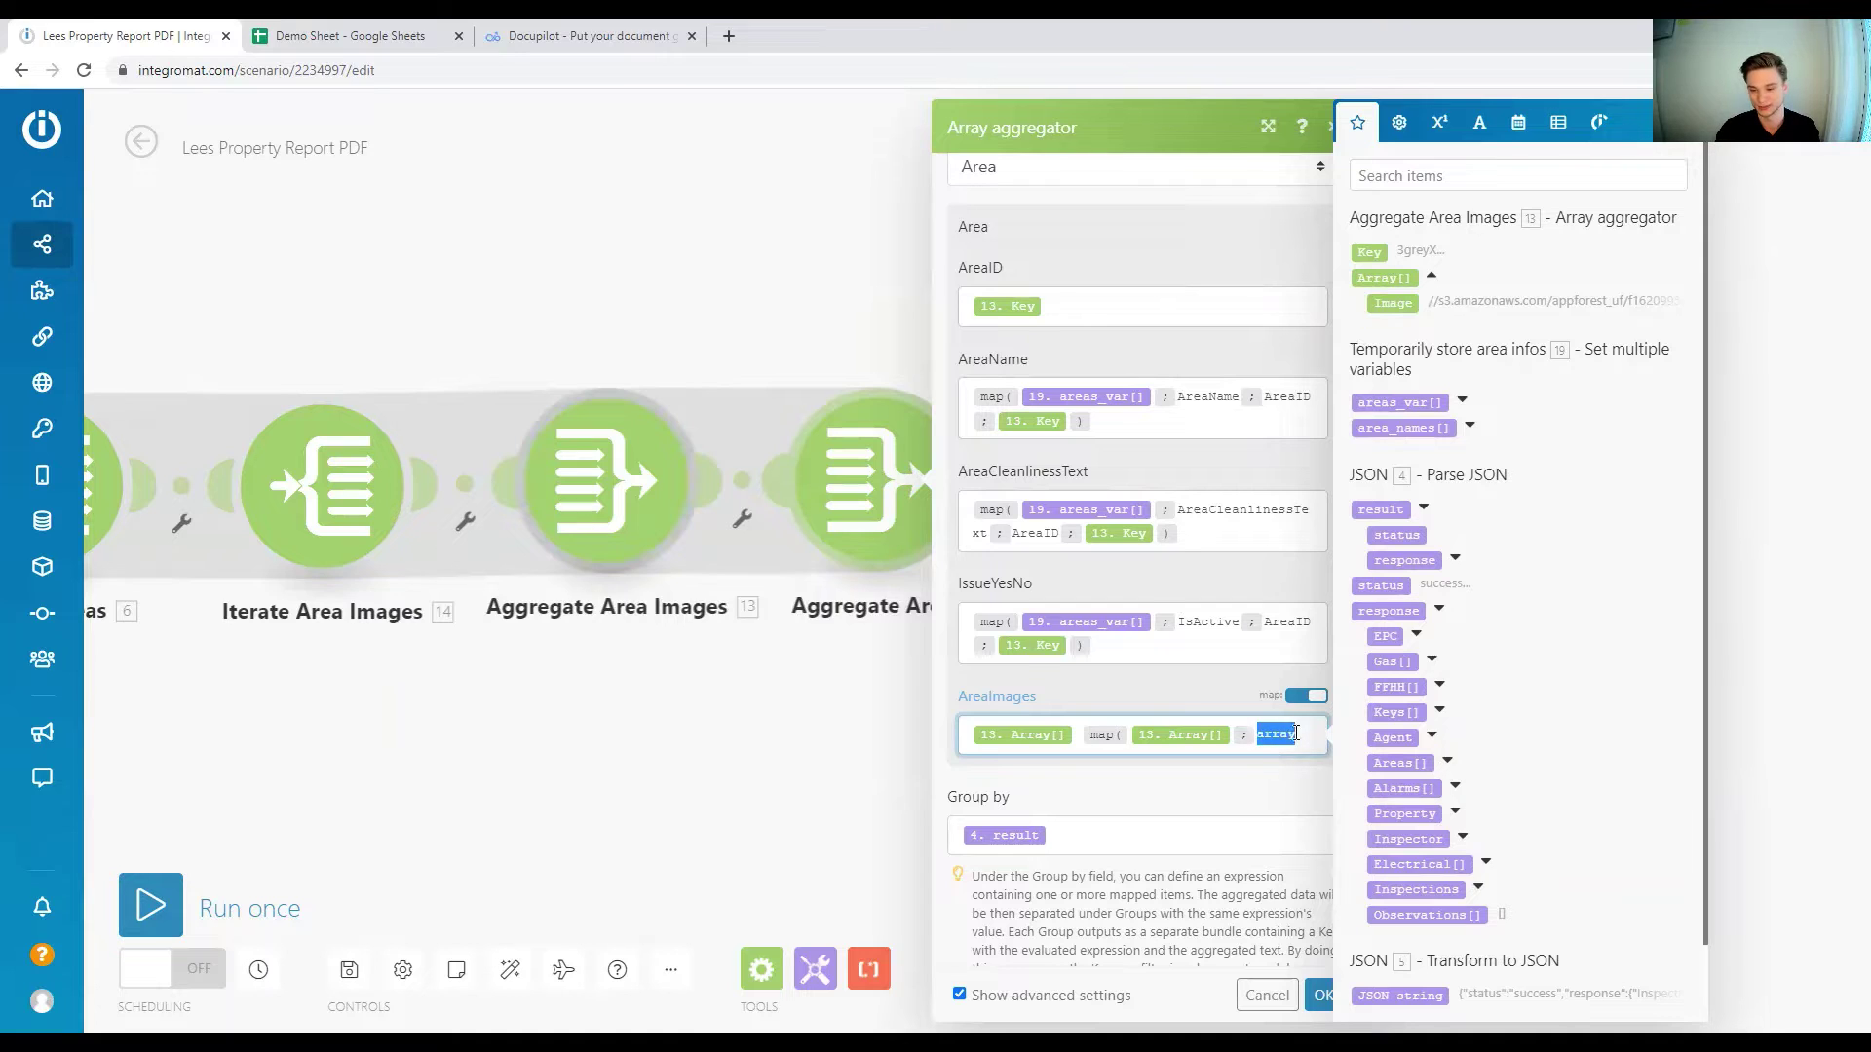
pyautogui.press('BackSpace')
pyautogui.press('BackSpace')
pyautogui.press('BackSpace')
pyautogui.press('BackSpace')
pyautogui.press('BackSpace')
pyautogui.press('BackSpace')
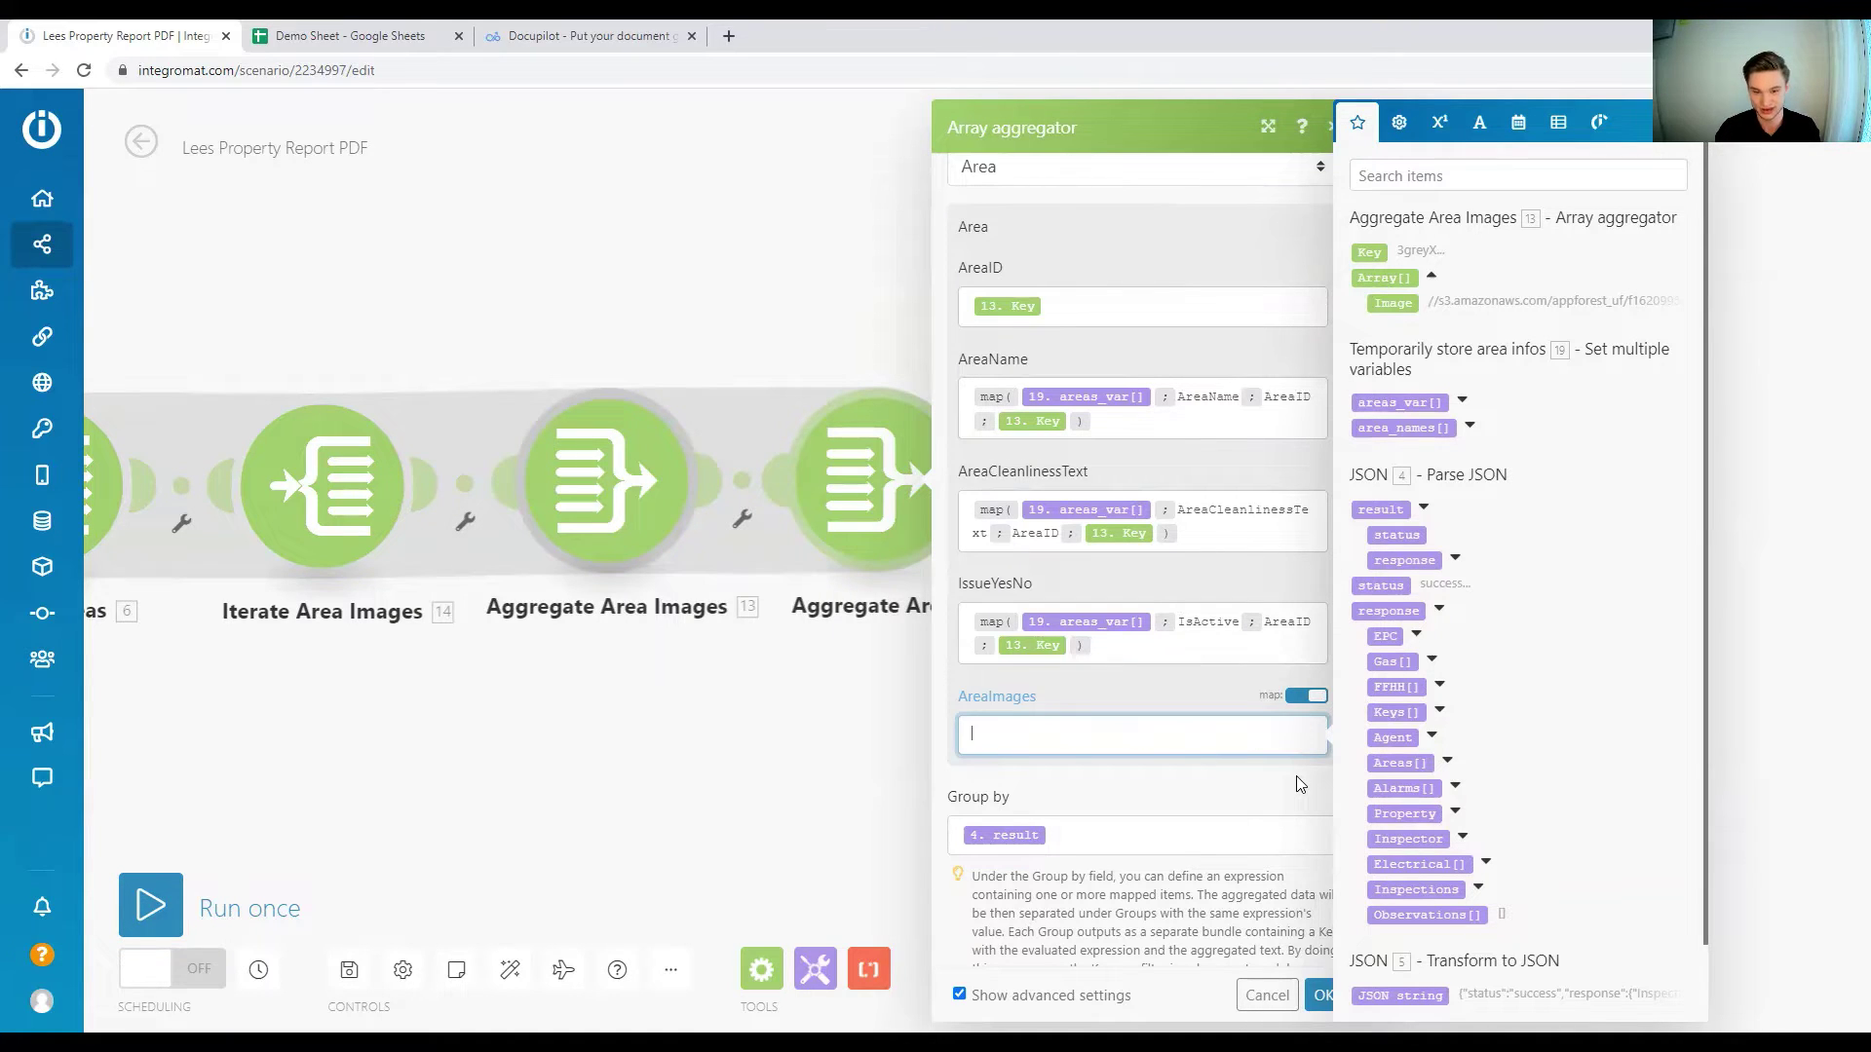
pyautogui.write('array')
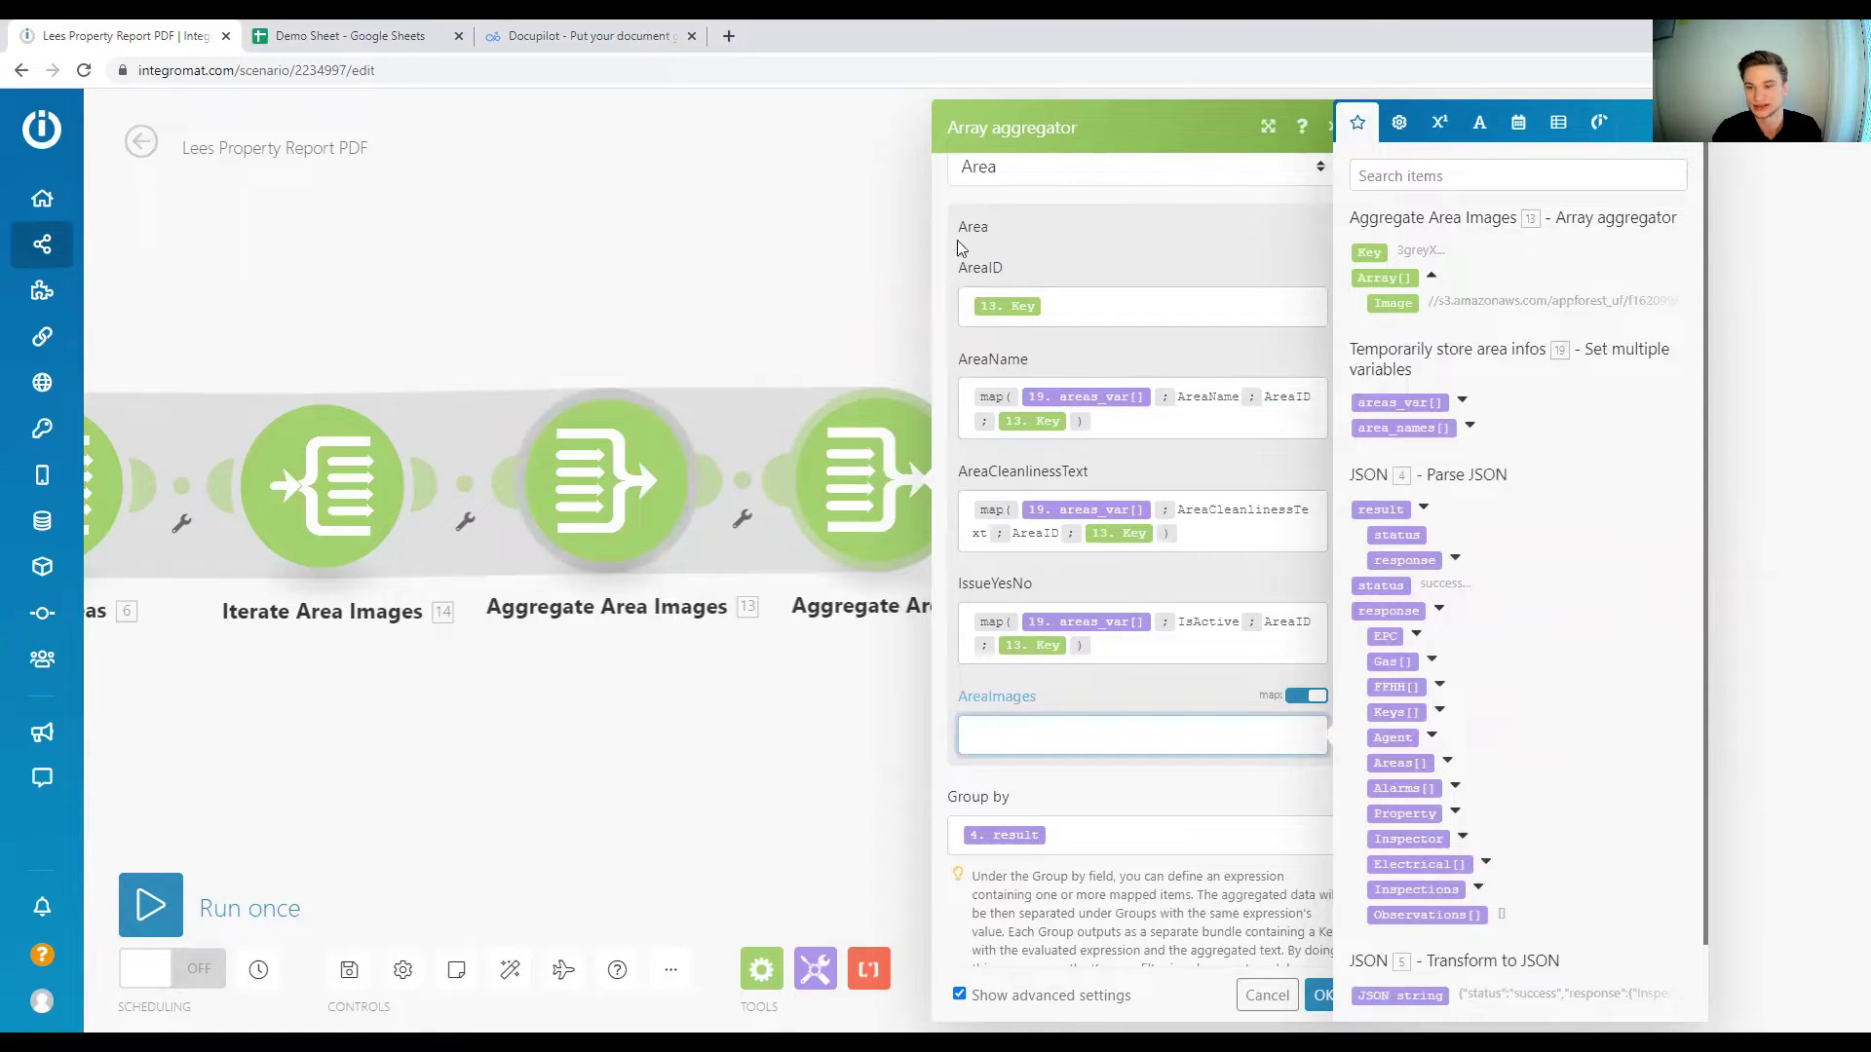
# Select the AreaName key in the AreaName formula and expand areas_var[] to list its fields.
pyautogui.click(1143, 454)
pyautogui.click(1130, 417)
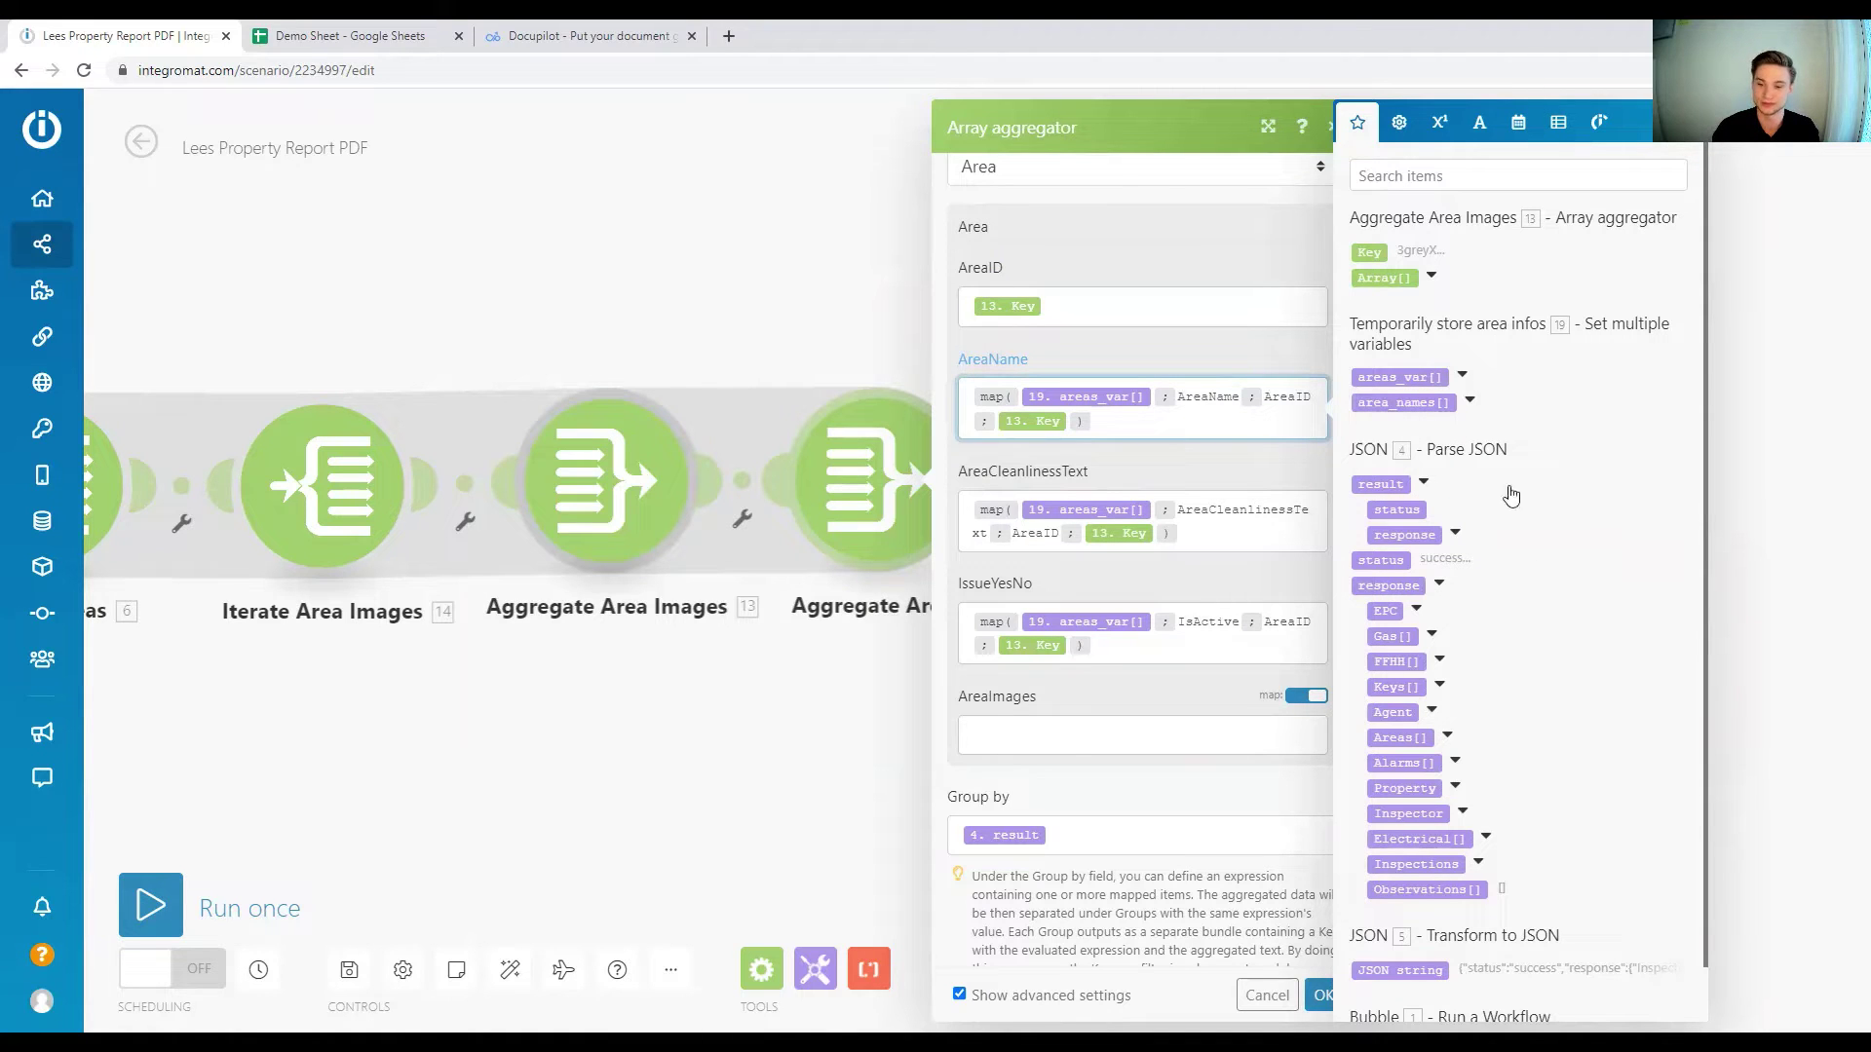
pyautogui.scroll(-1, 1410, 508)
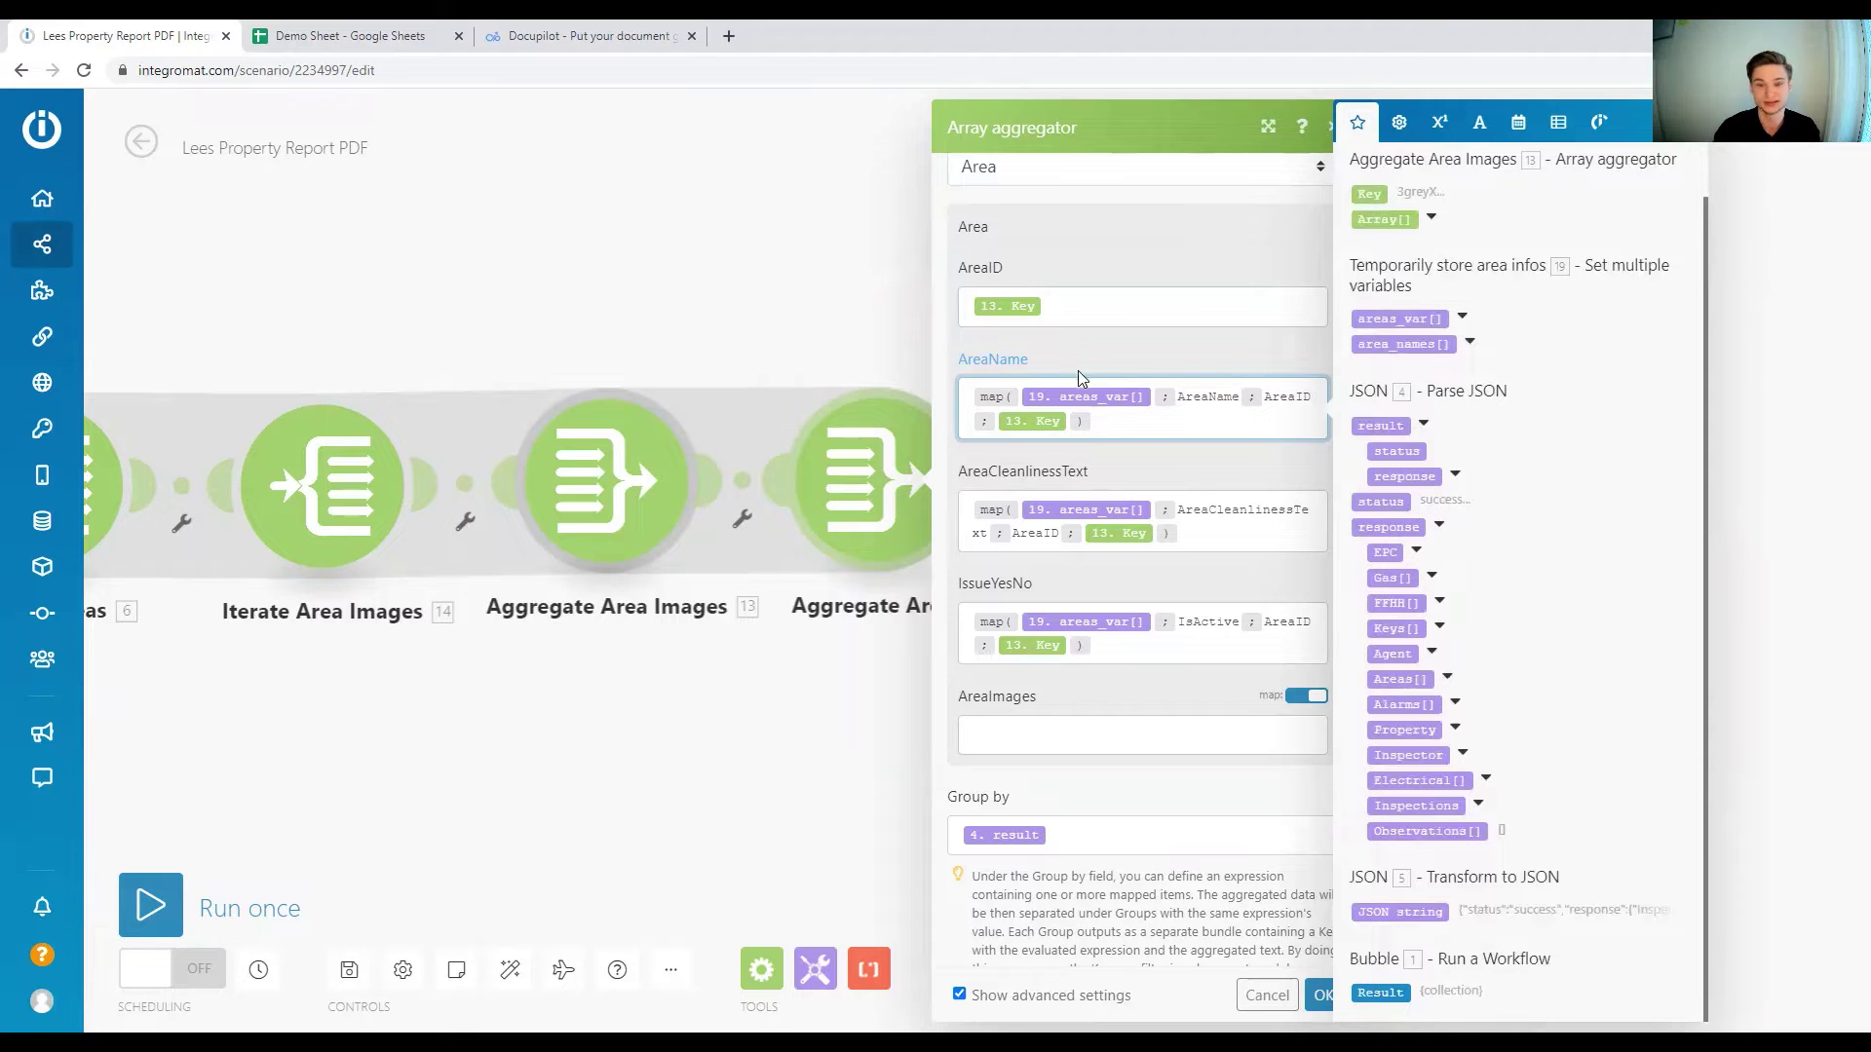
pyautogui.doubleClick(1225, 399)
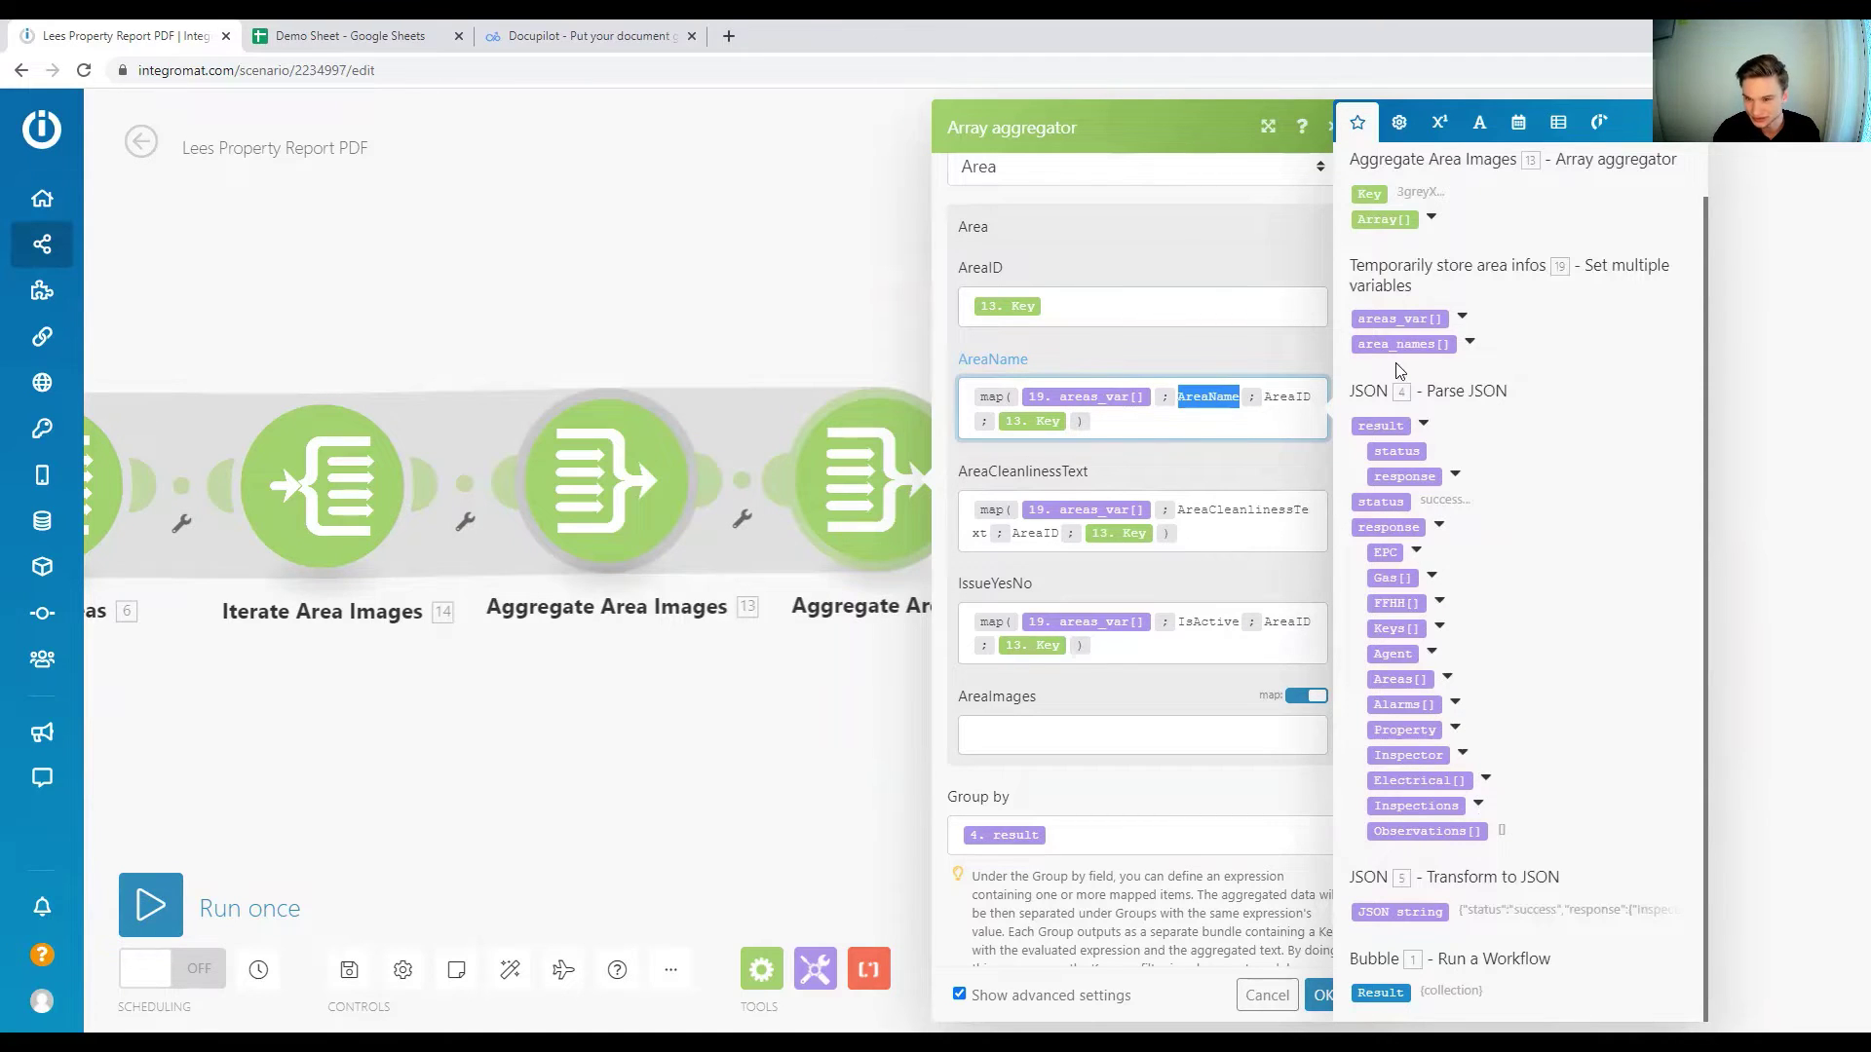
pyautogui.click(1462, 319)
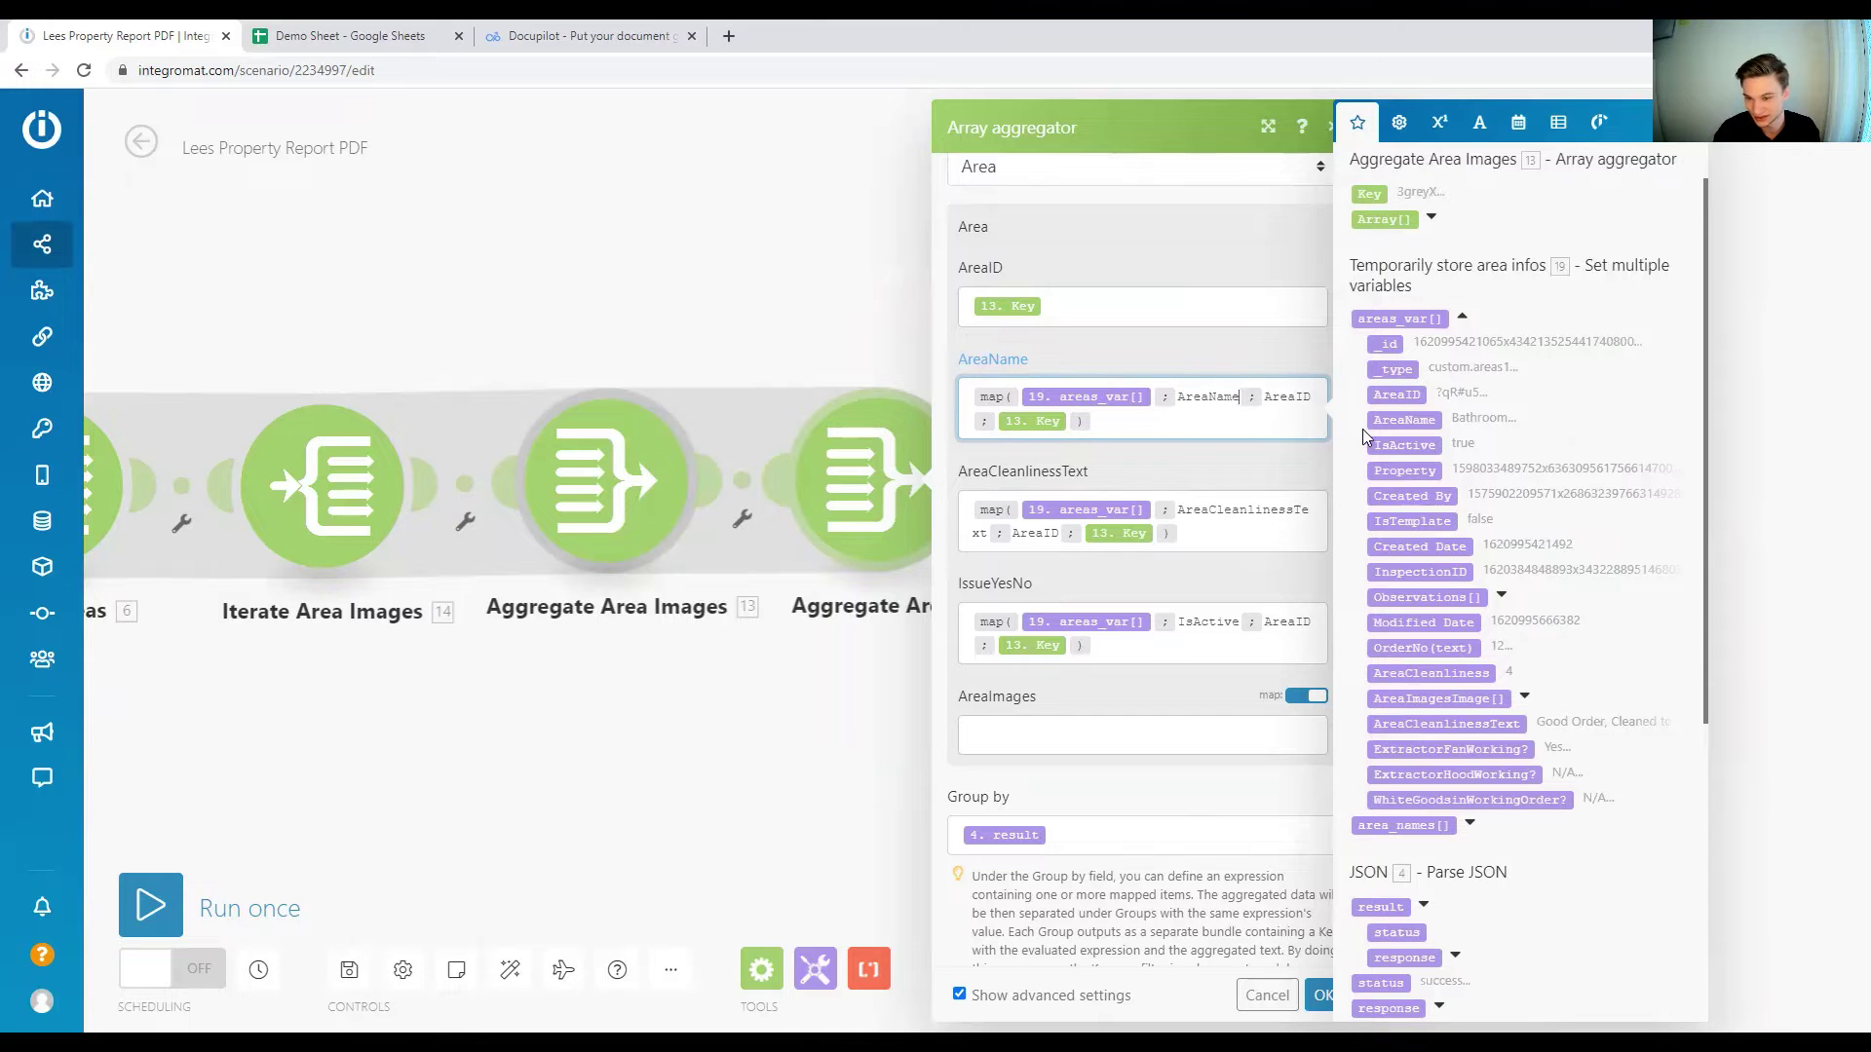
# Drag the areas_var AreaName item into the AreaName formula before '; AreaID' as areas_var[1]: AreaName.
pyautogui.moveTo(1389, 420); pyautogui.dragTo(1384, 419)
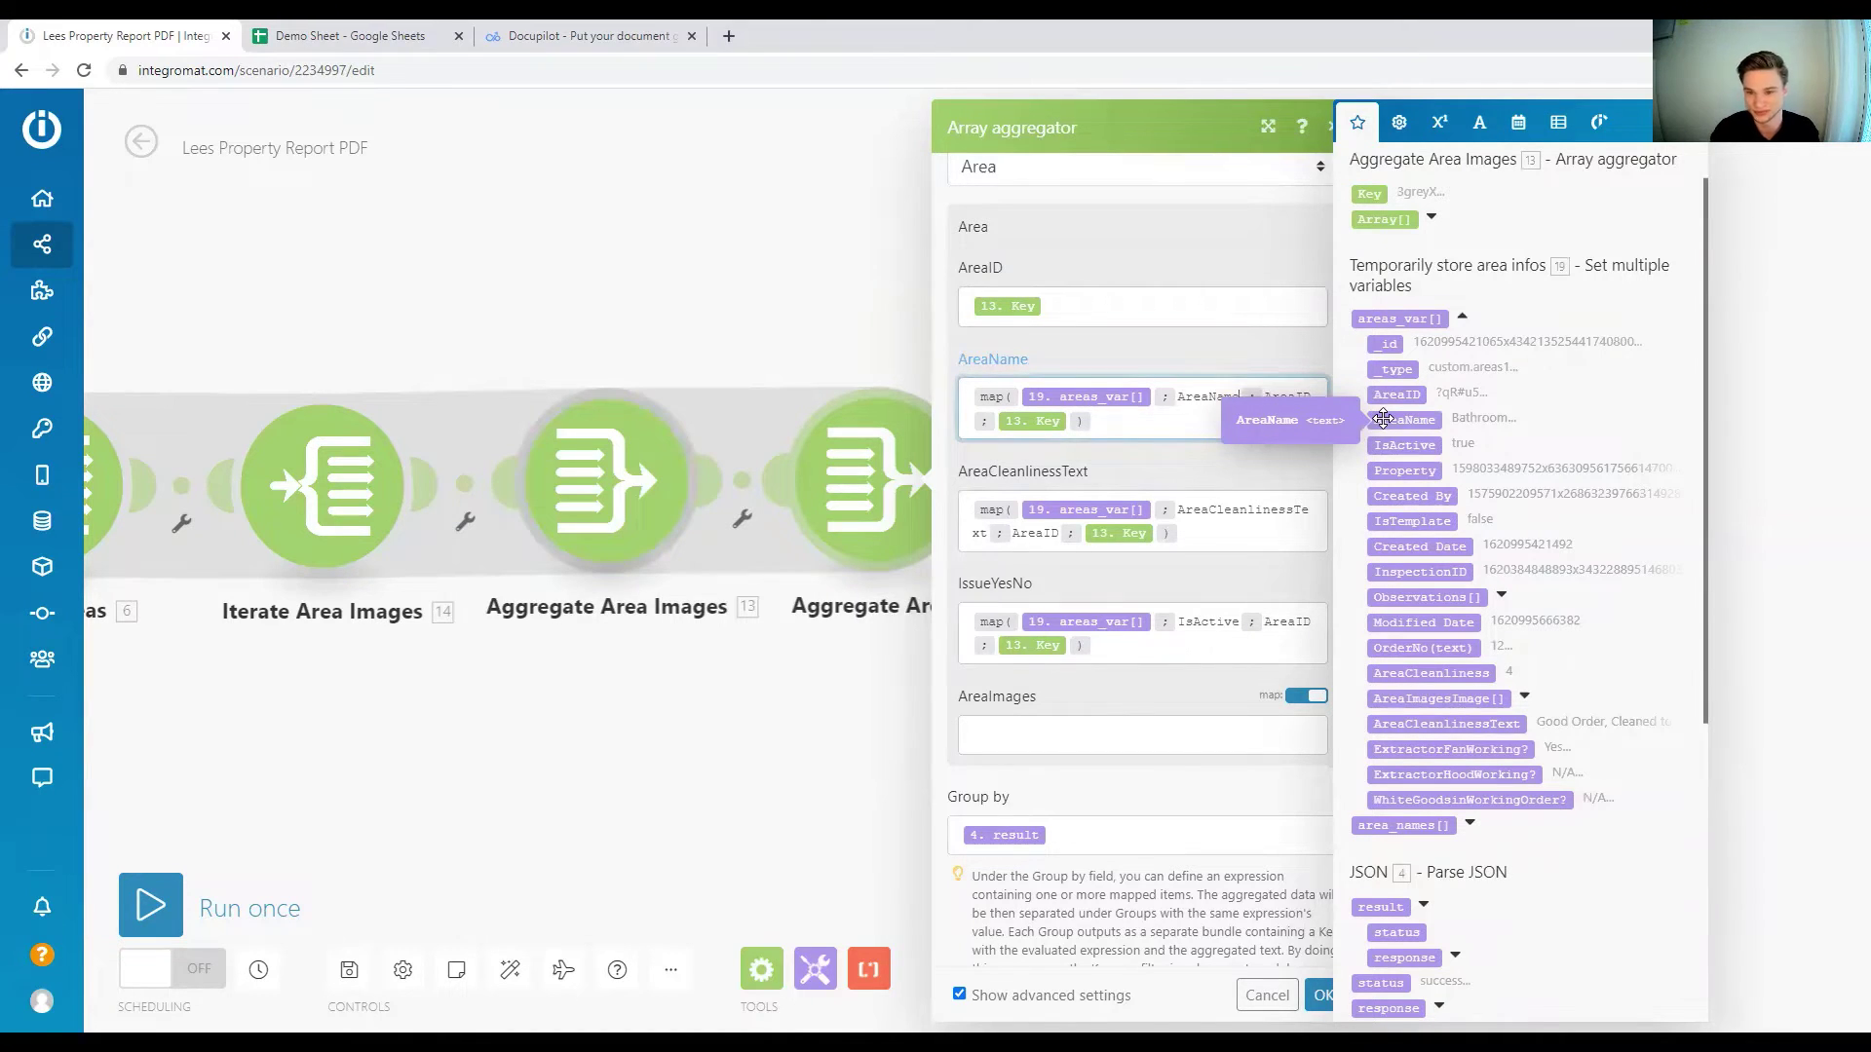
pyautogui.moveTo(1384, 419); pyautogui.dragTo(1189, 421)
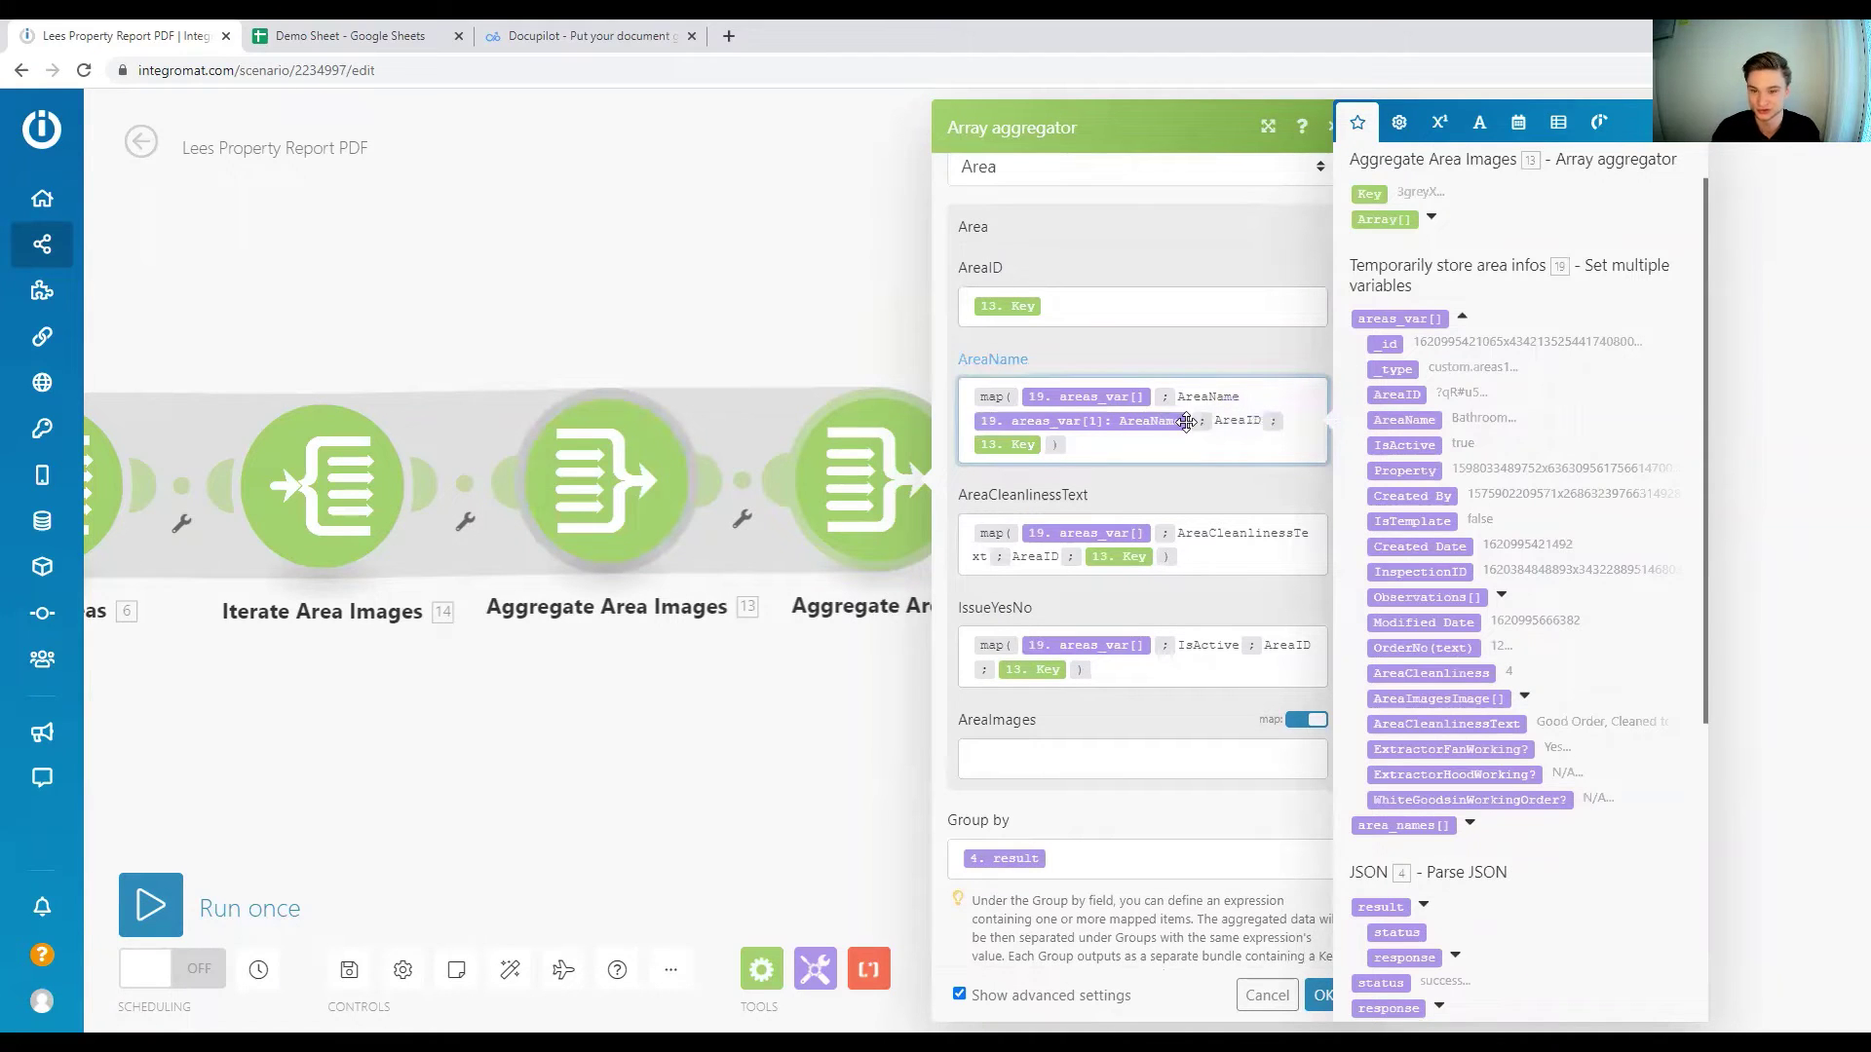
pyautogui.moveTo(1088, 433)
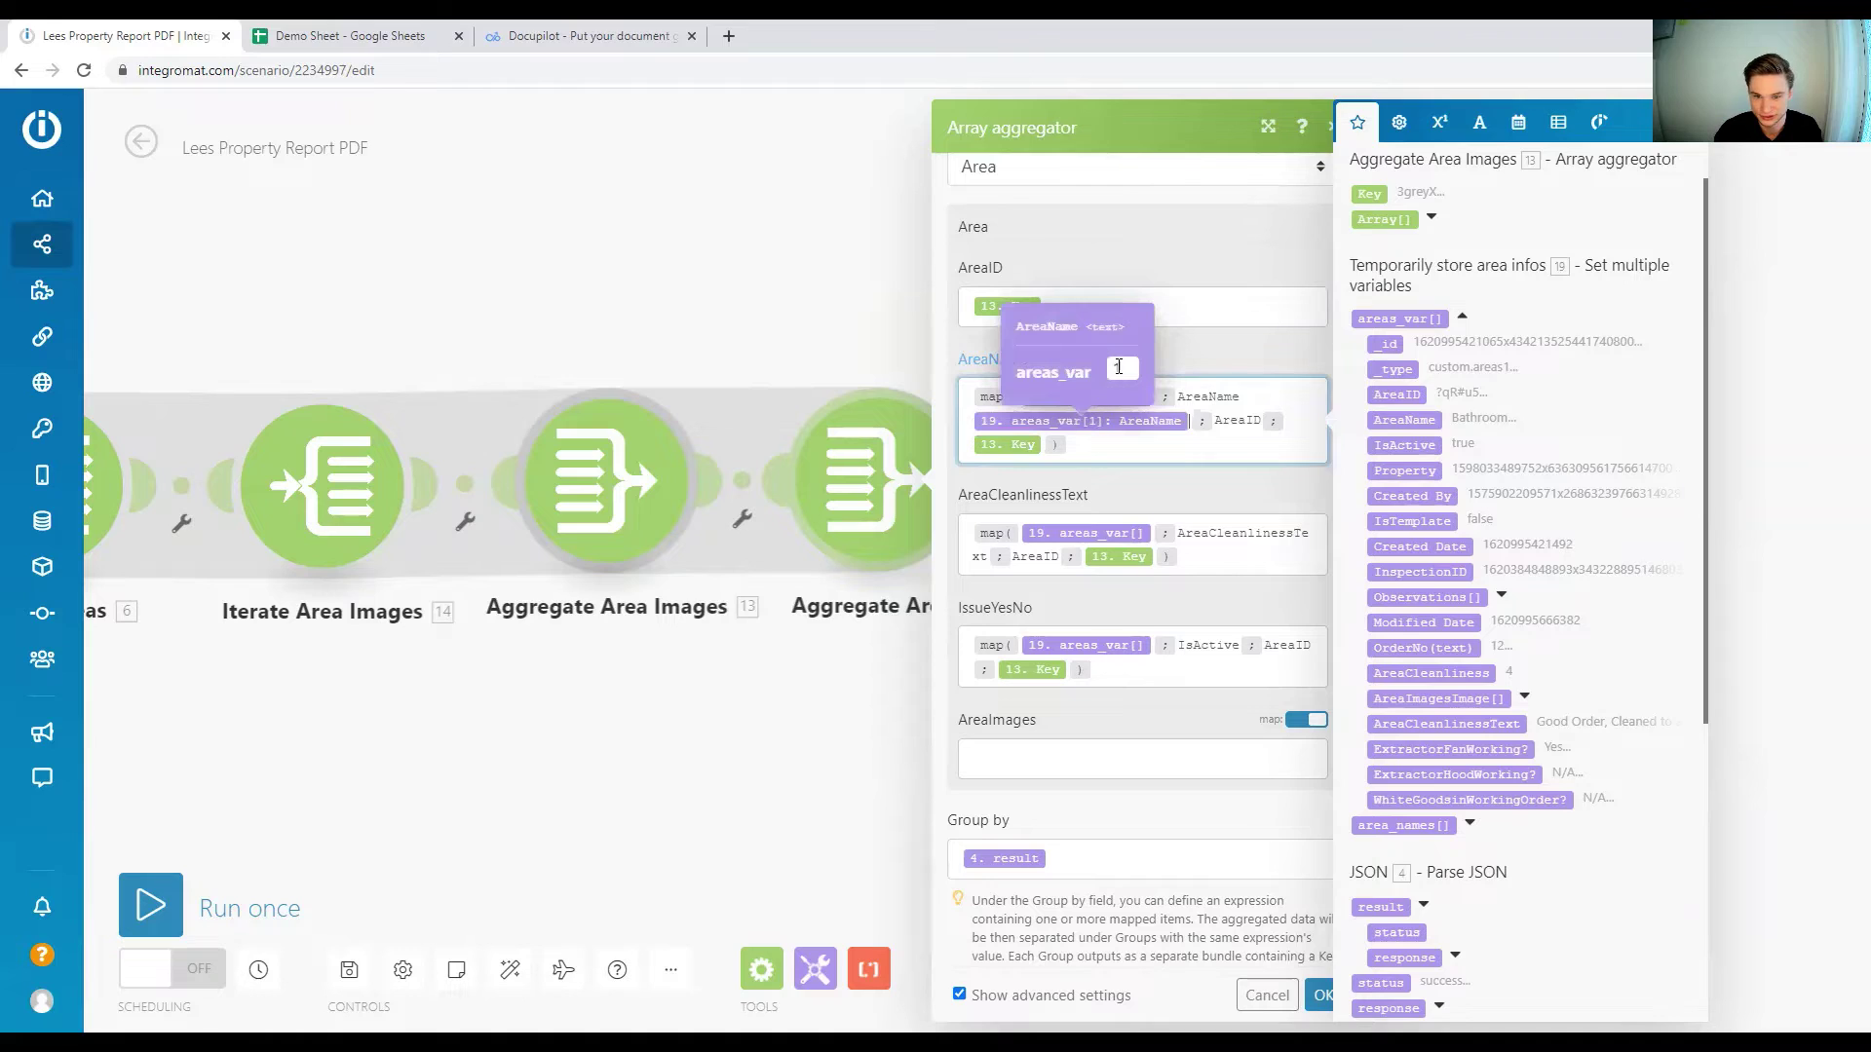
pyautogui.click(1119, 367)
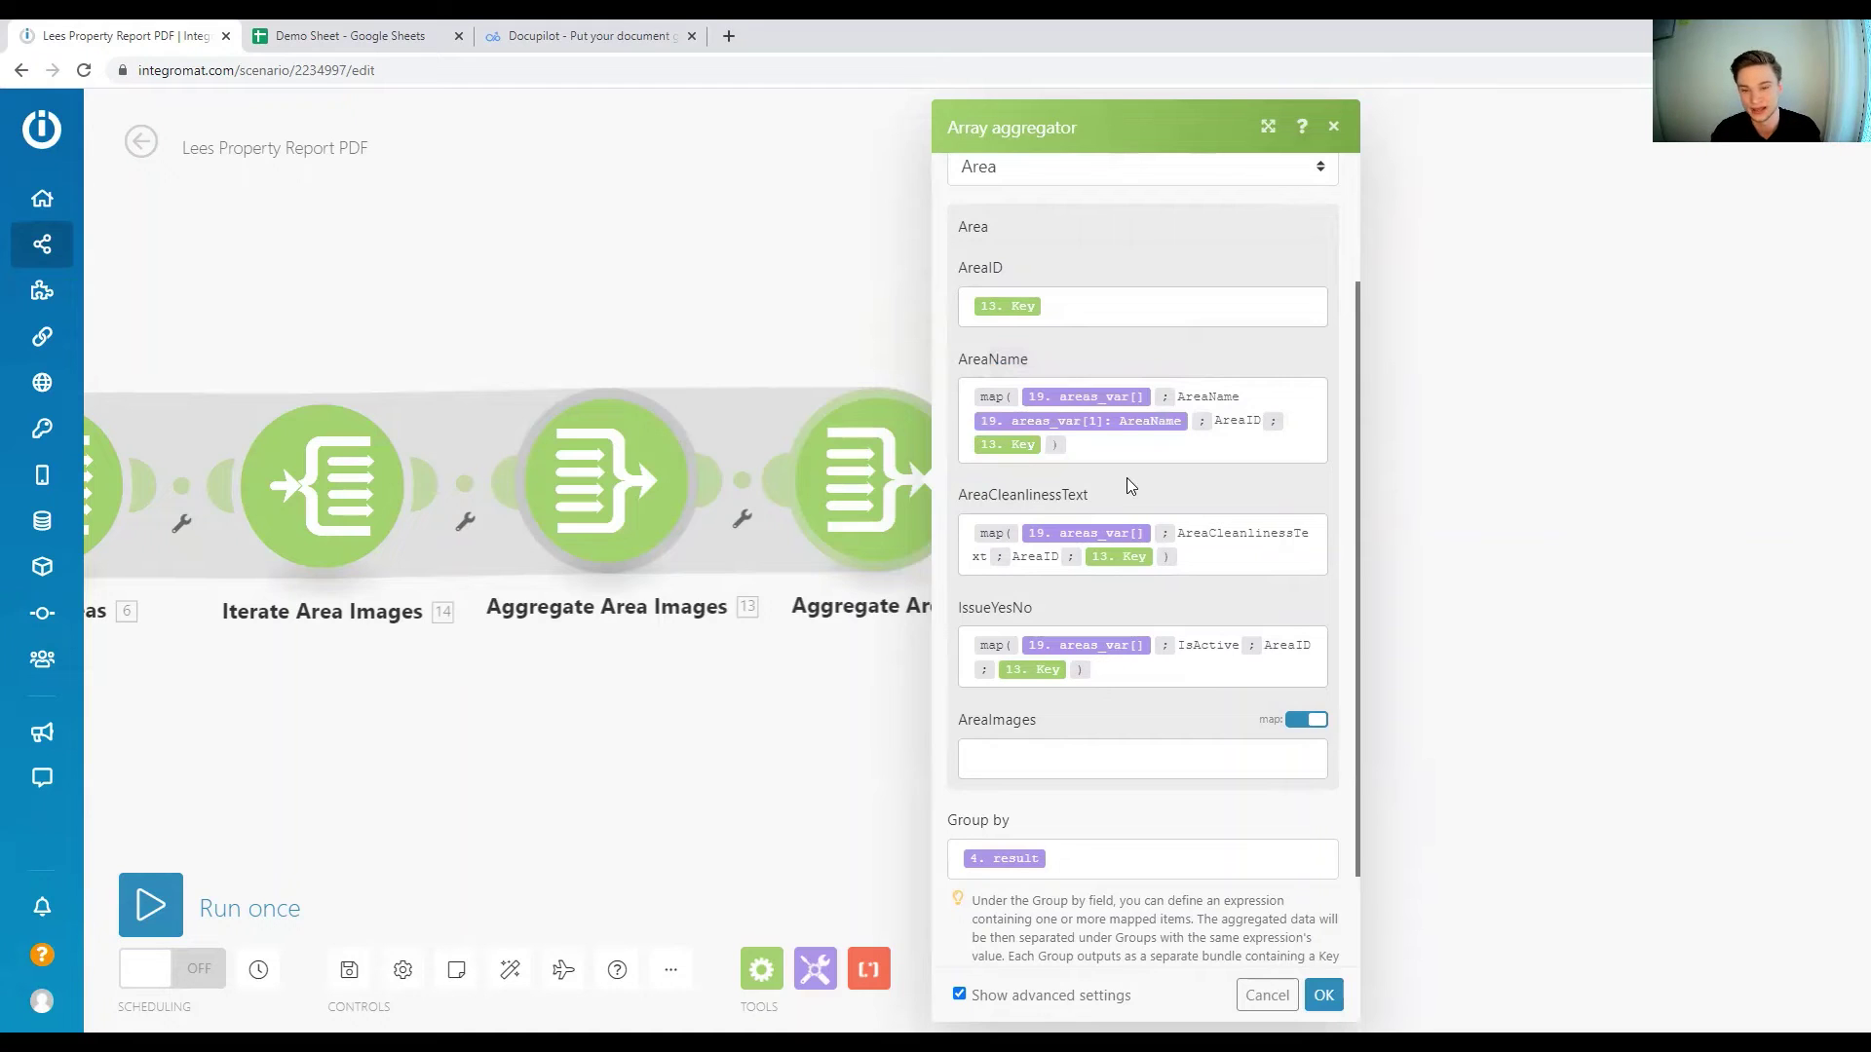
# Delete the areas_var[1]: AreaName item from the formula and expand Array[] to reveal Image.
pyautogui.click(1193, 425)
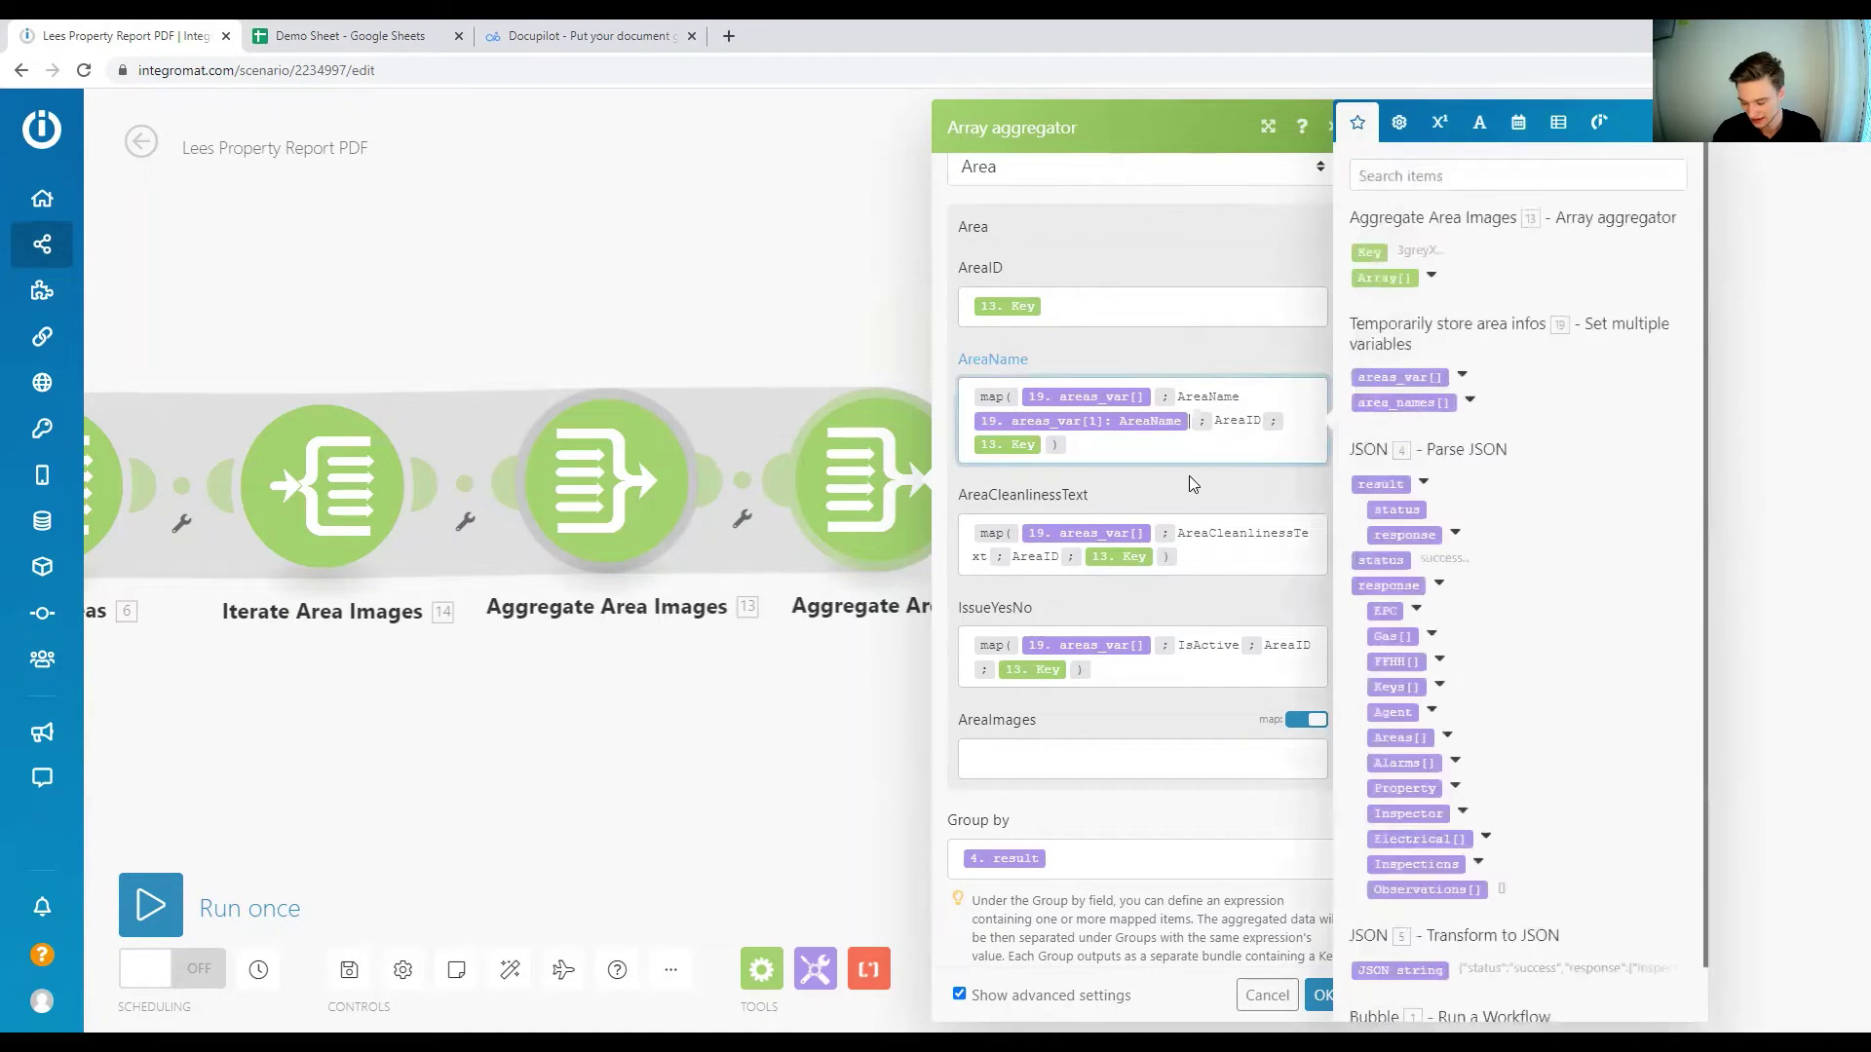
pyautogui.press('BackSpace')
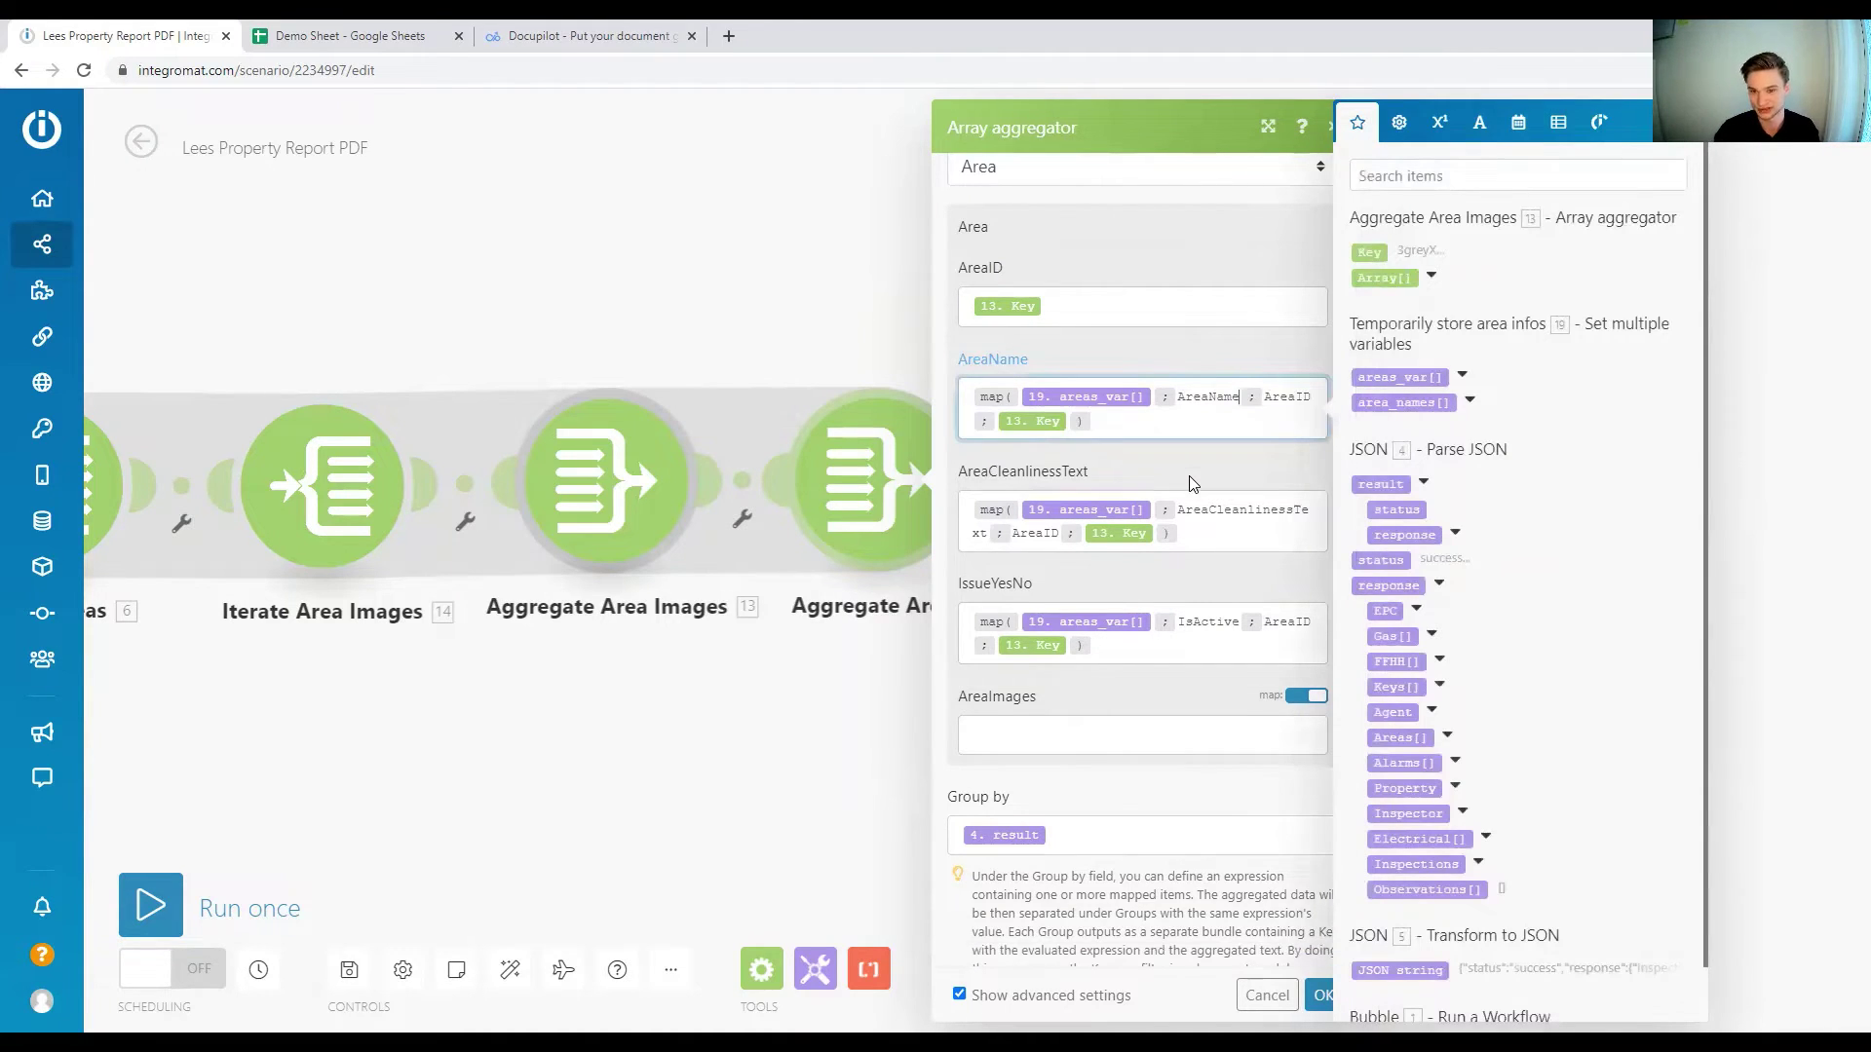
pyautogui.doubleClick(1205, 409)
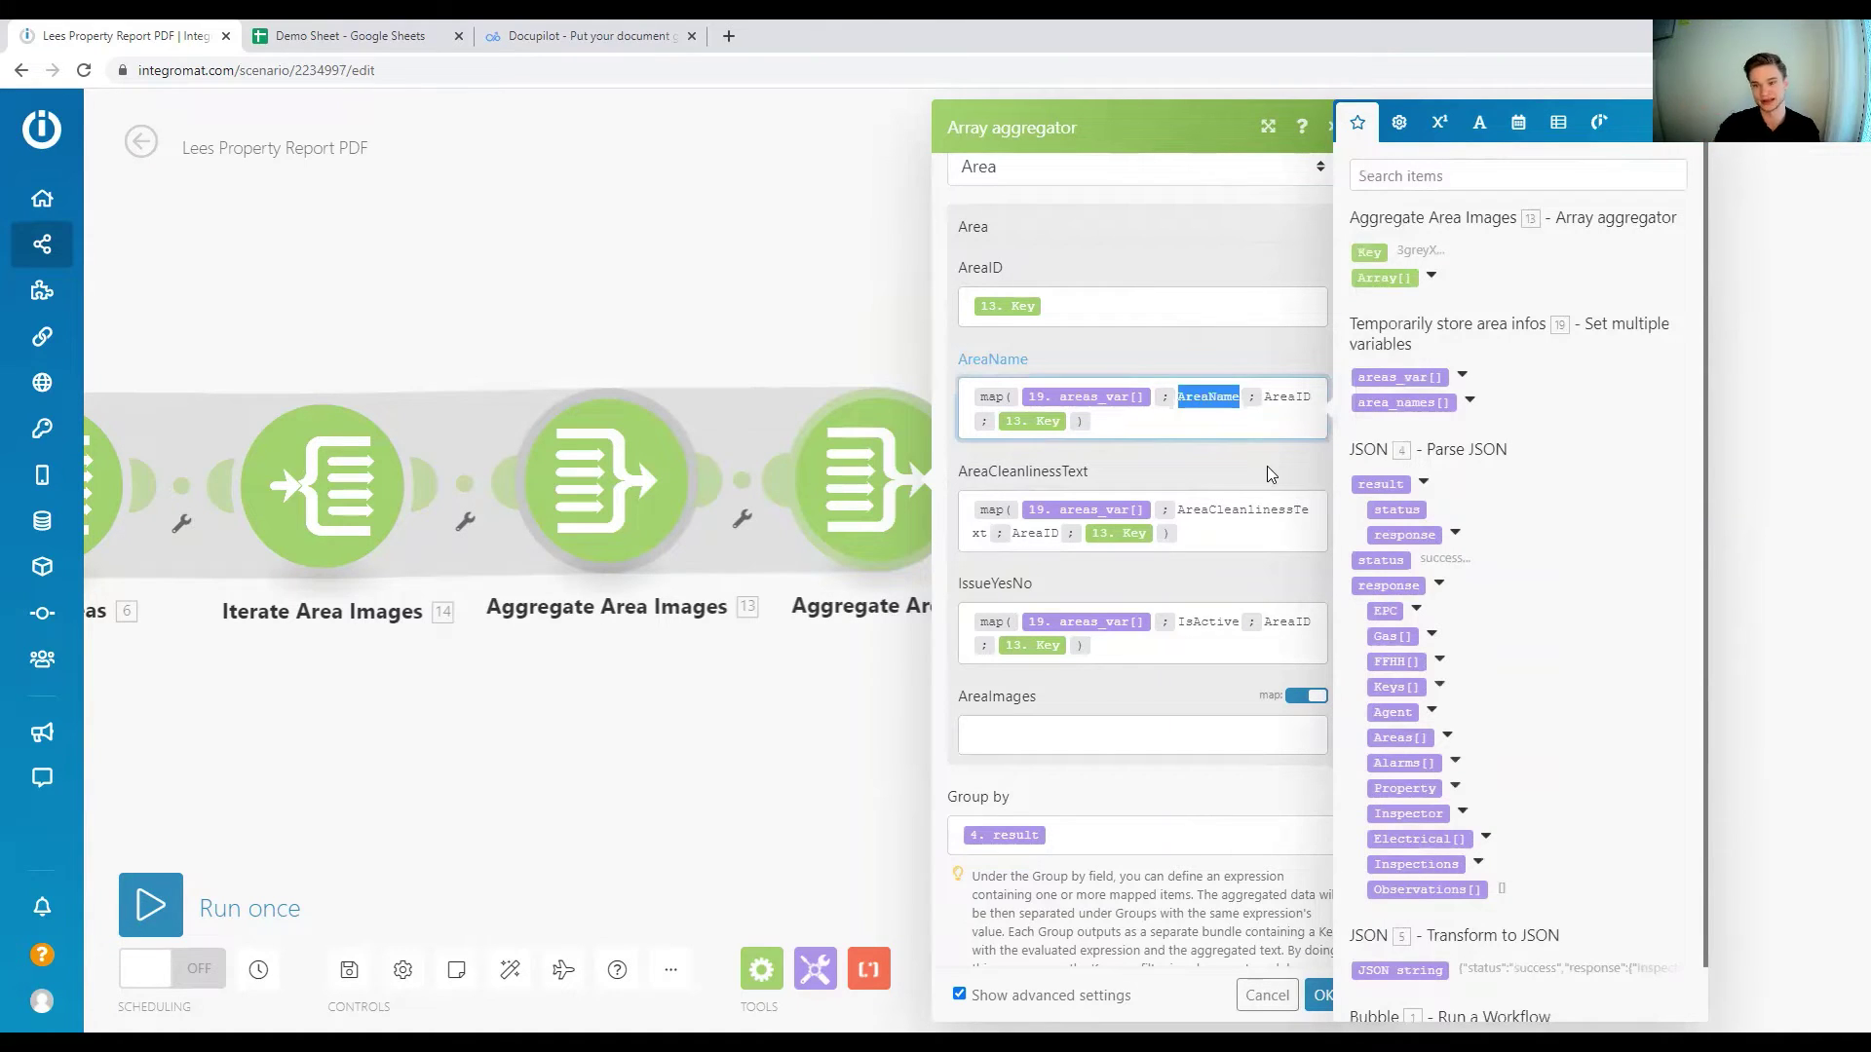
pyautogui.click(1462, 376)
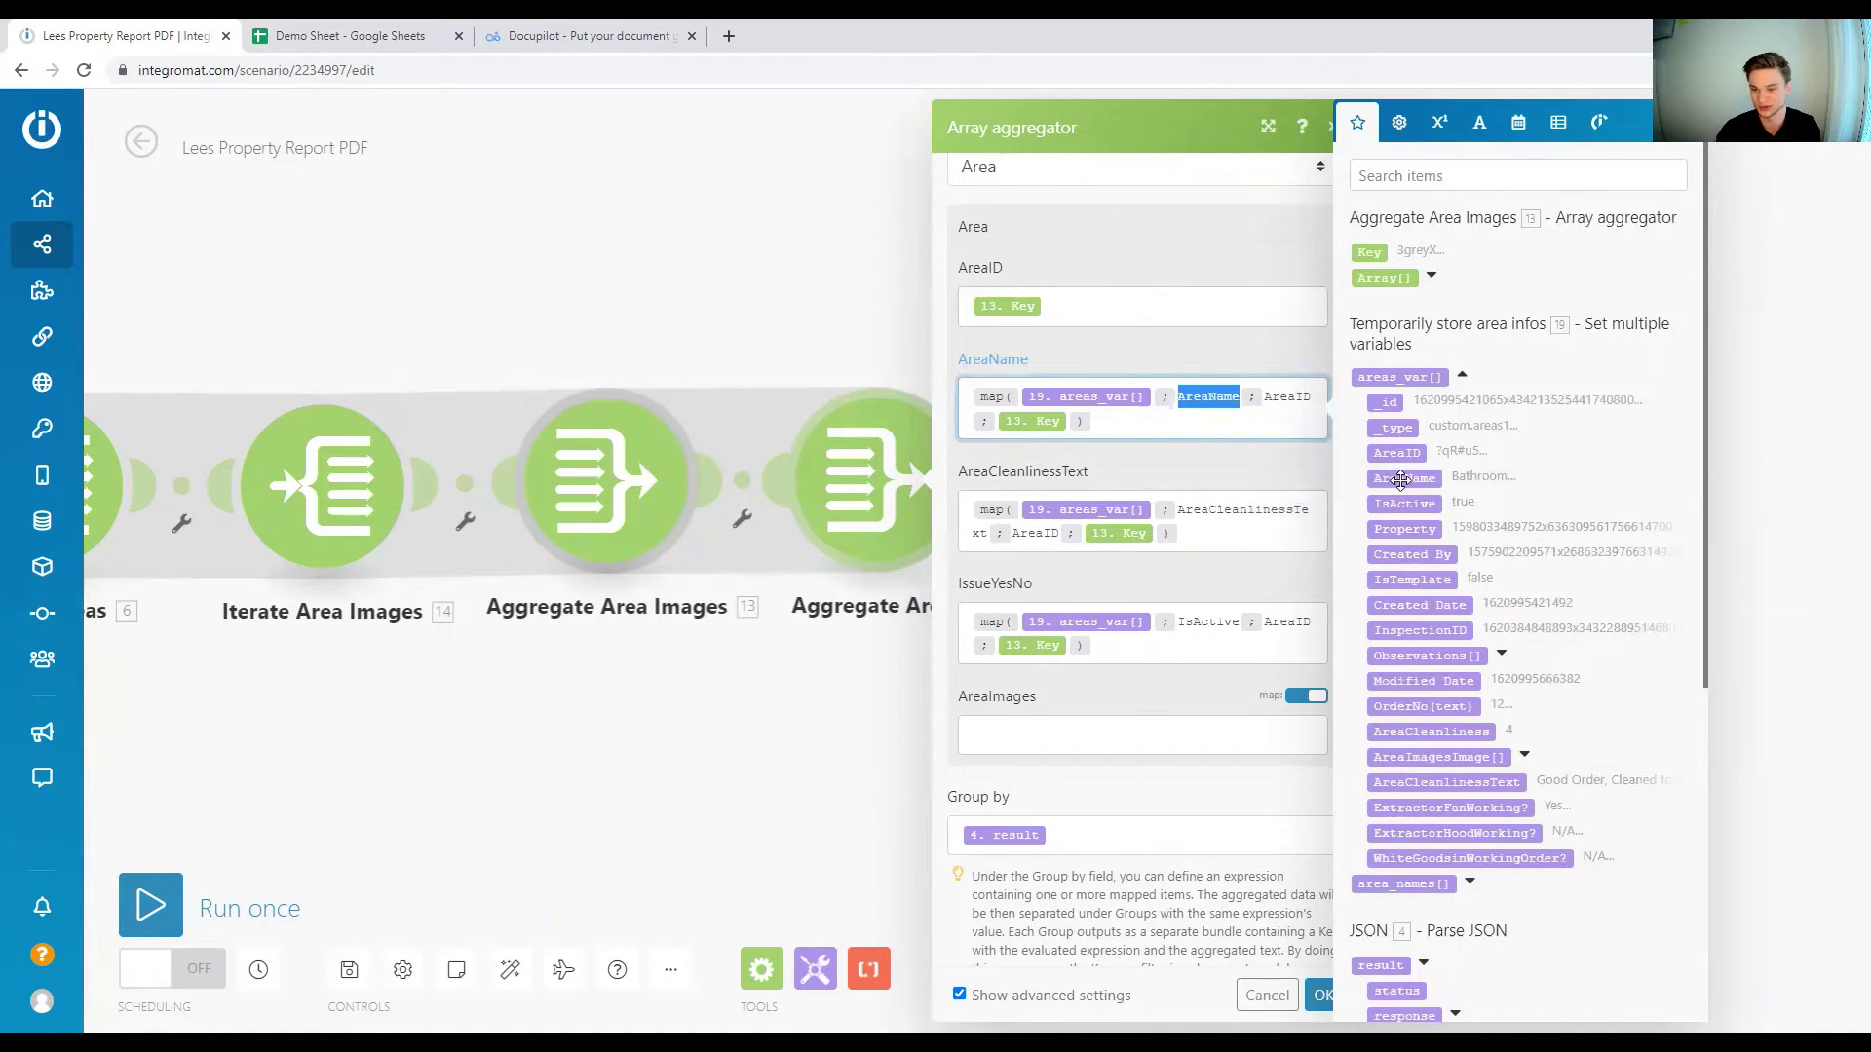
pyautogui.click(1155, 429)
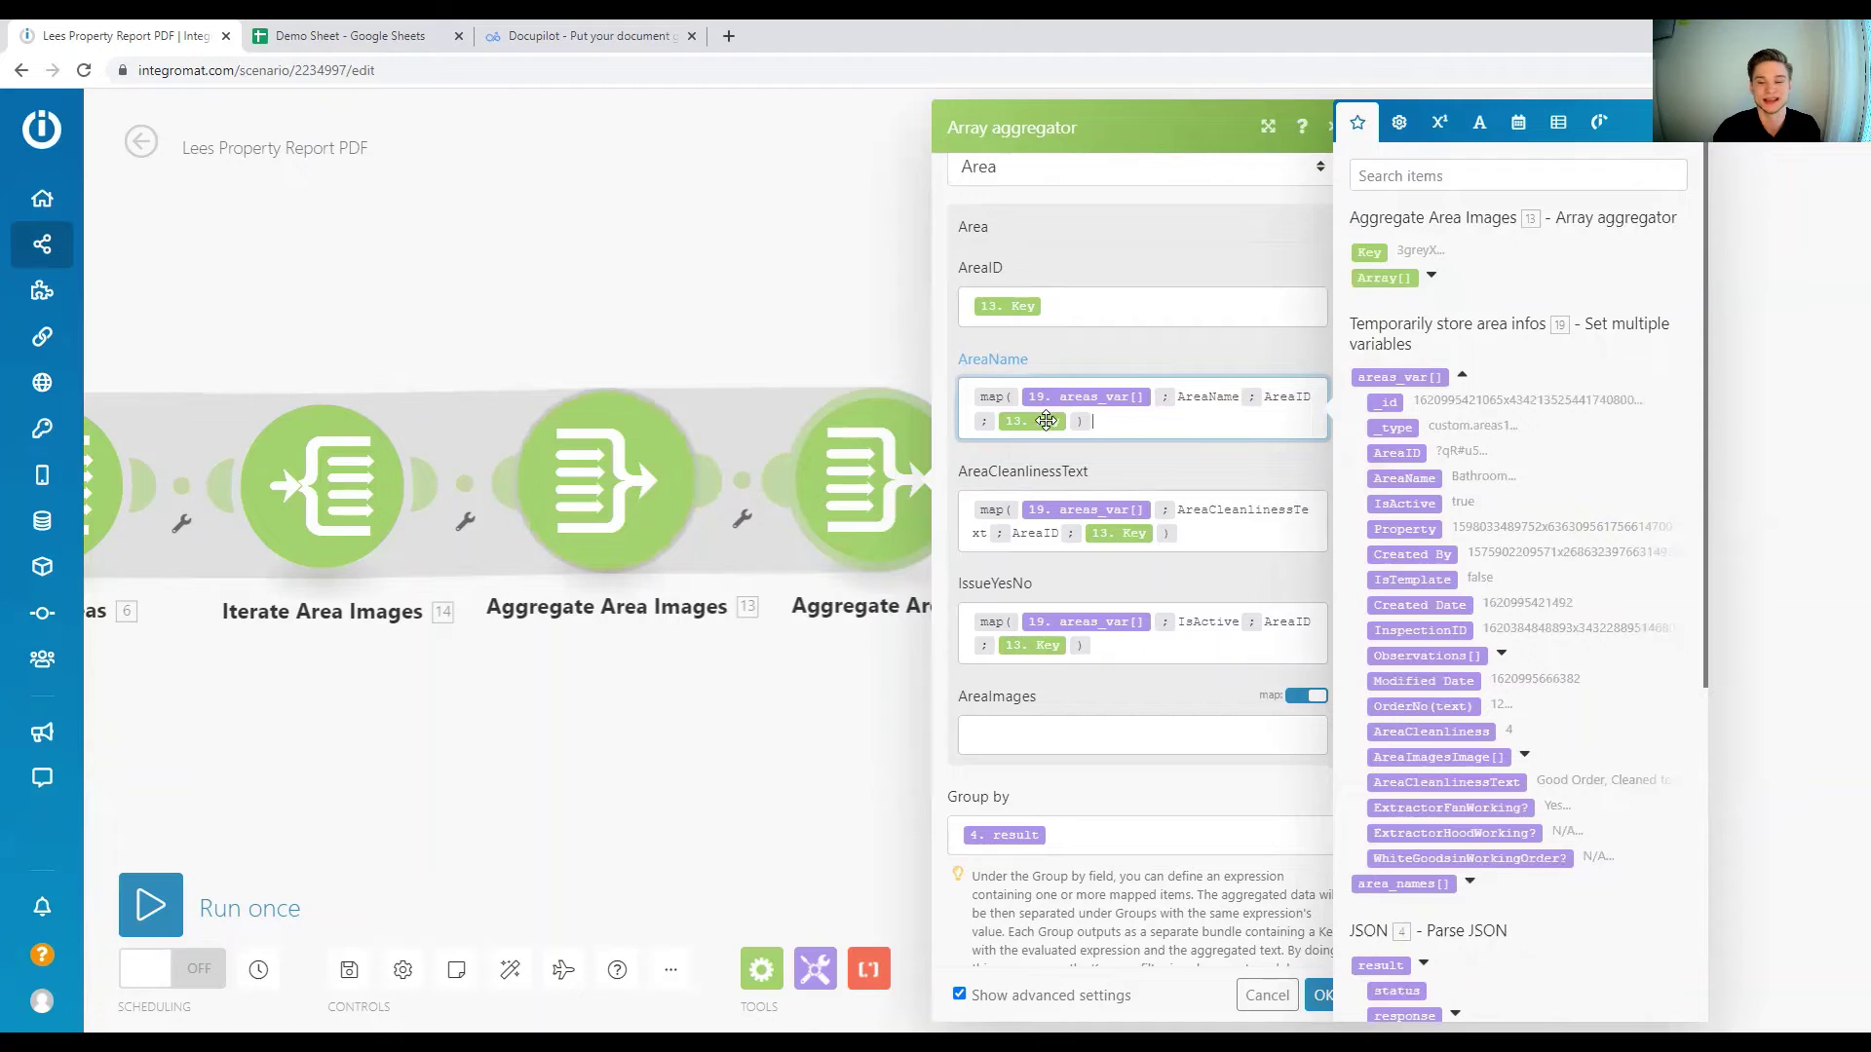
pyautogui.click(1432, 277)
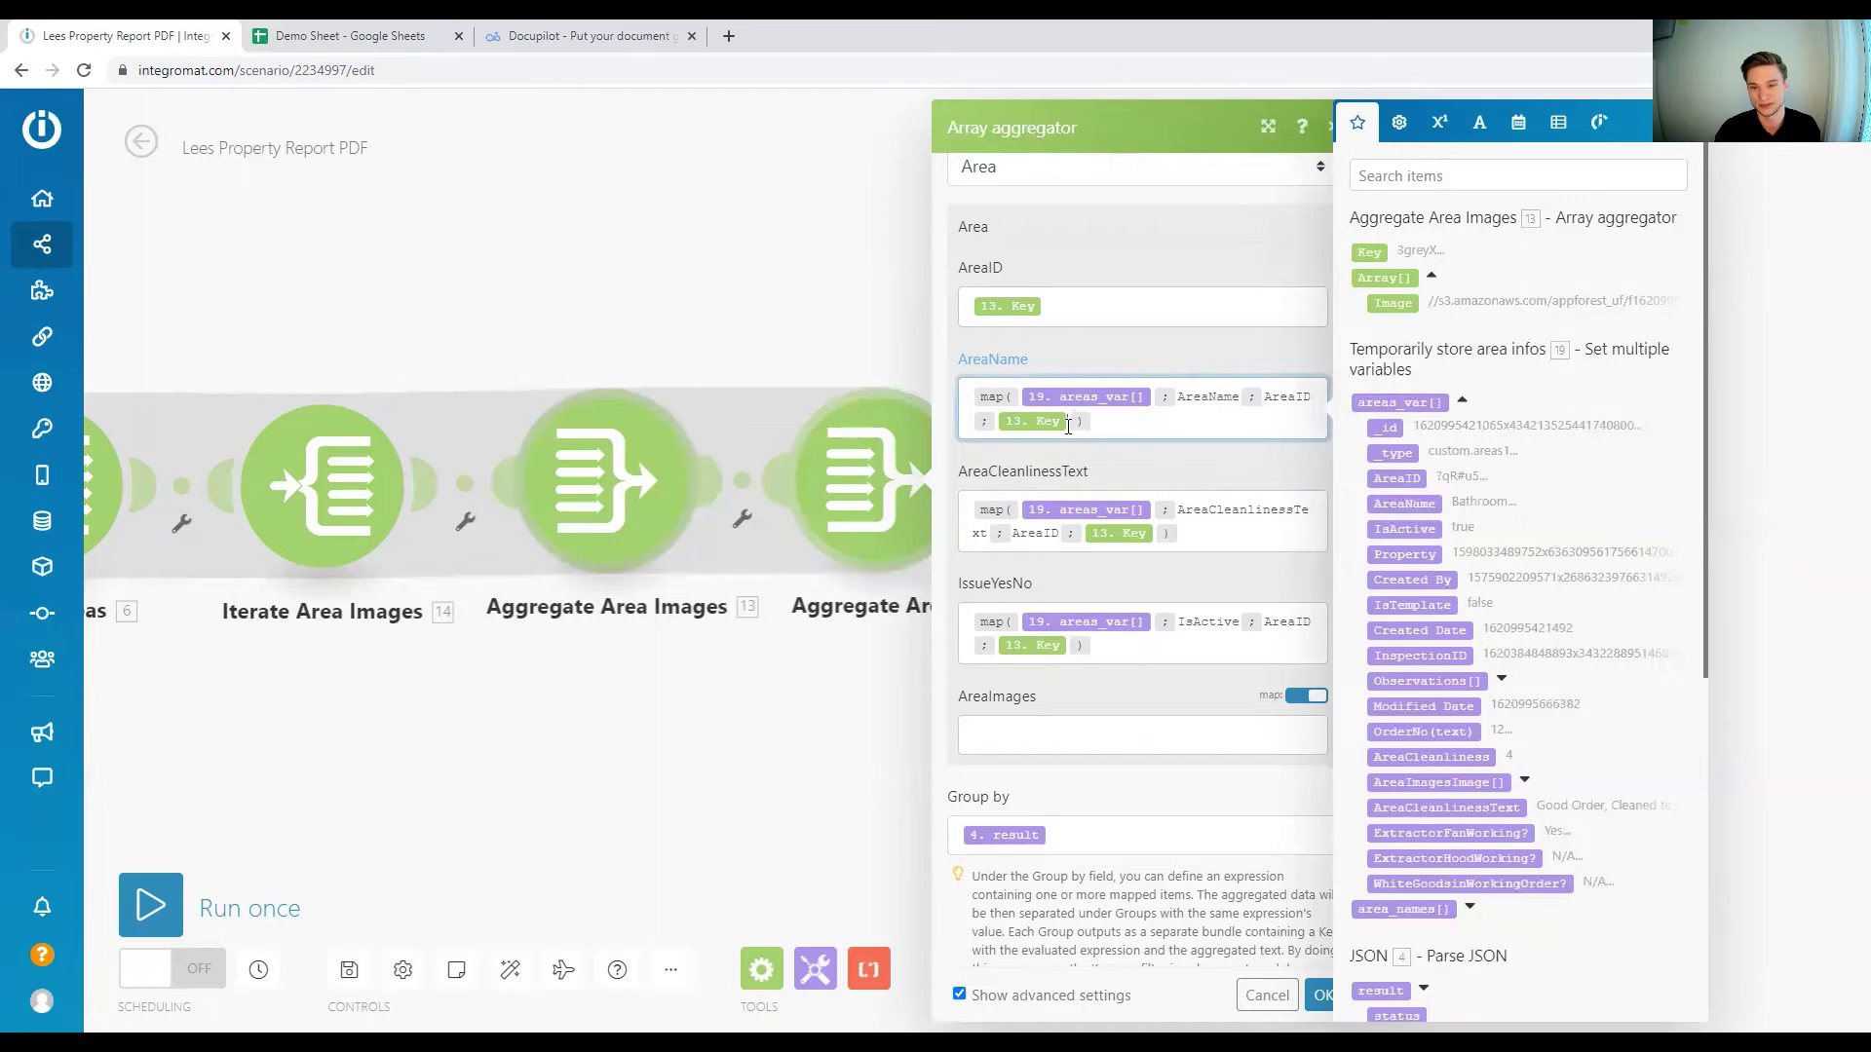
pyautogui.click(1371, 252)
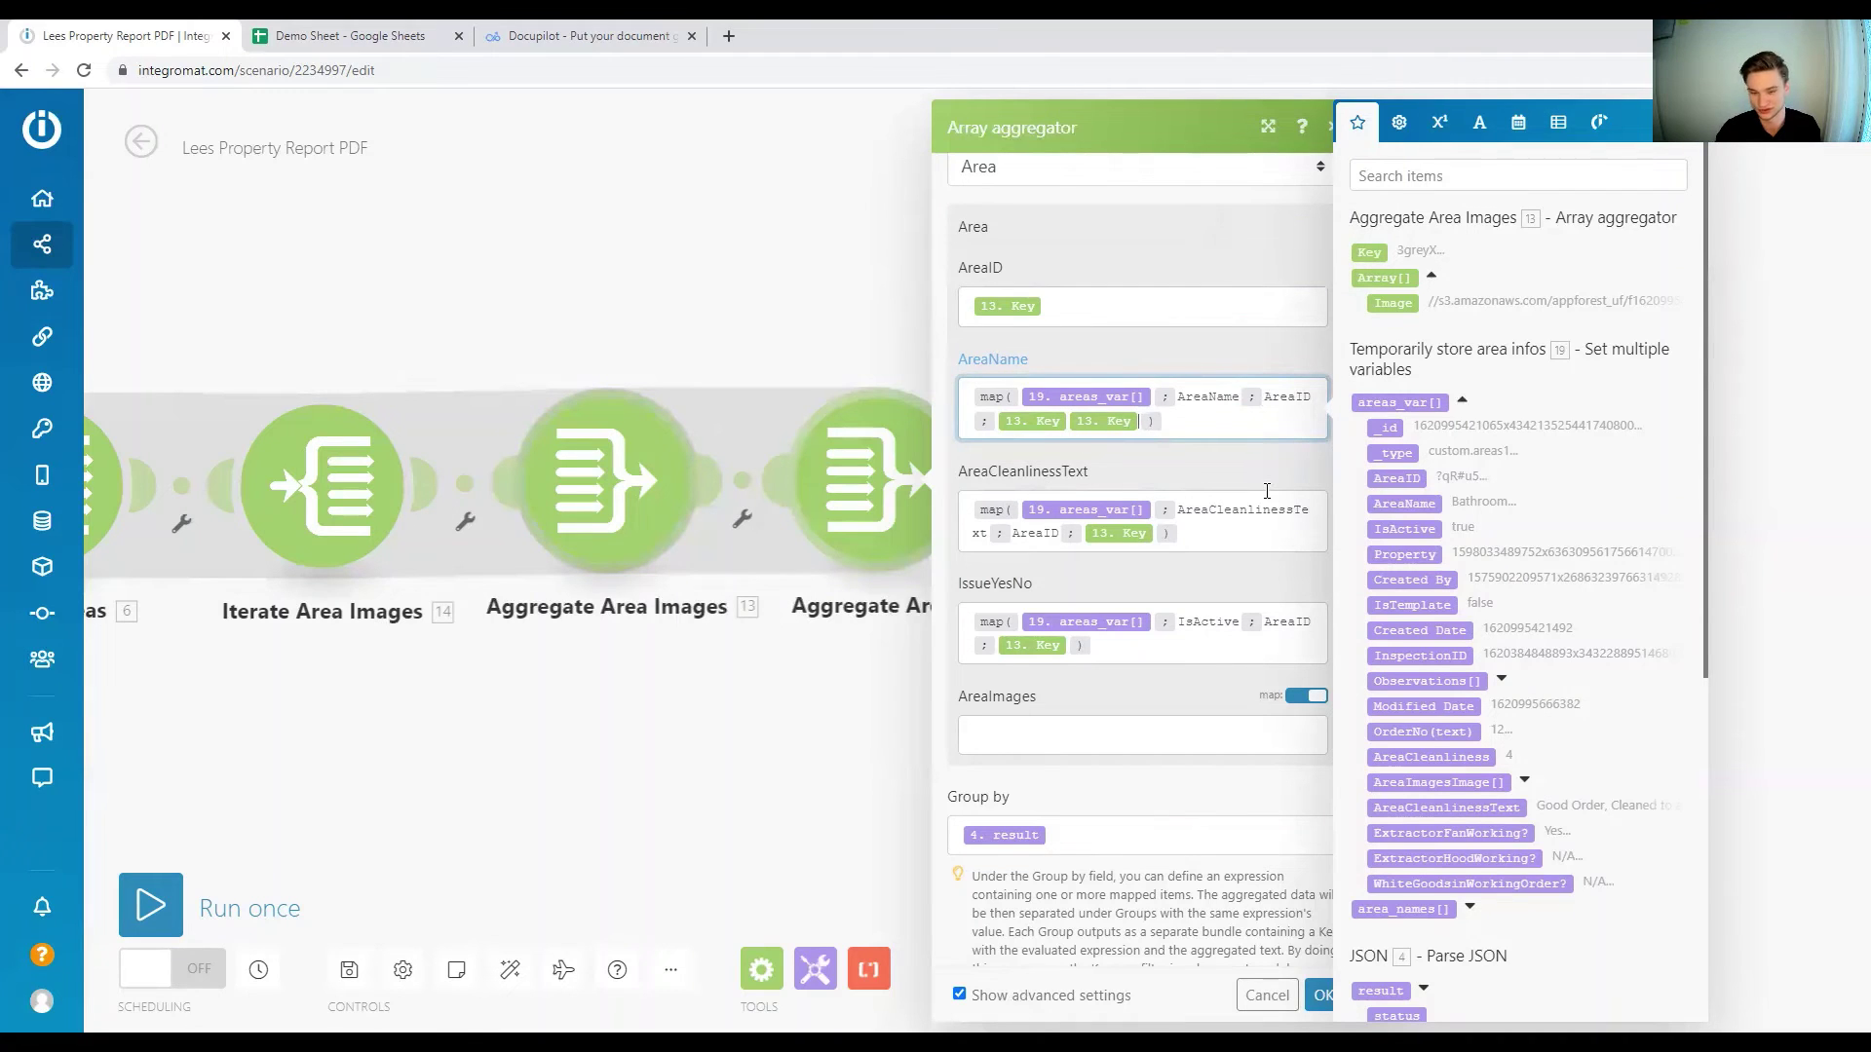
pyautogui.press('BackSpace')
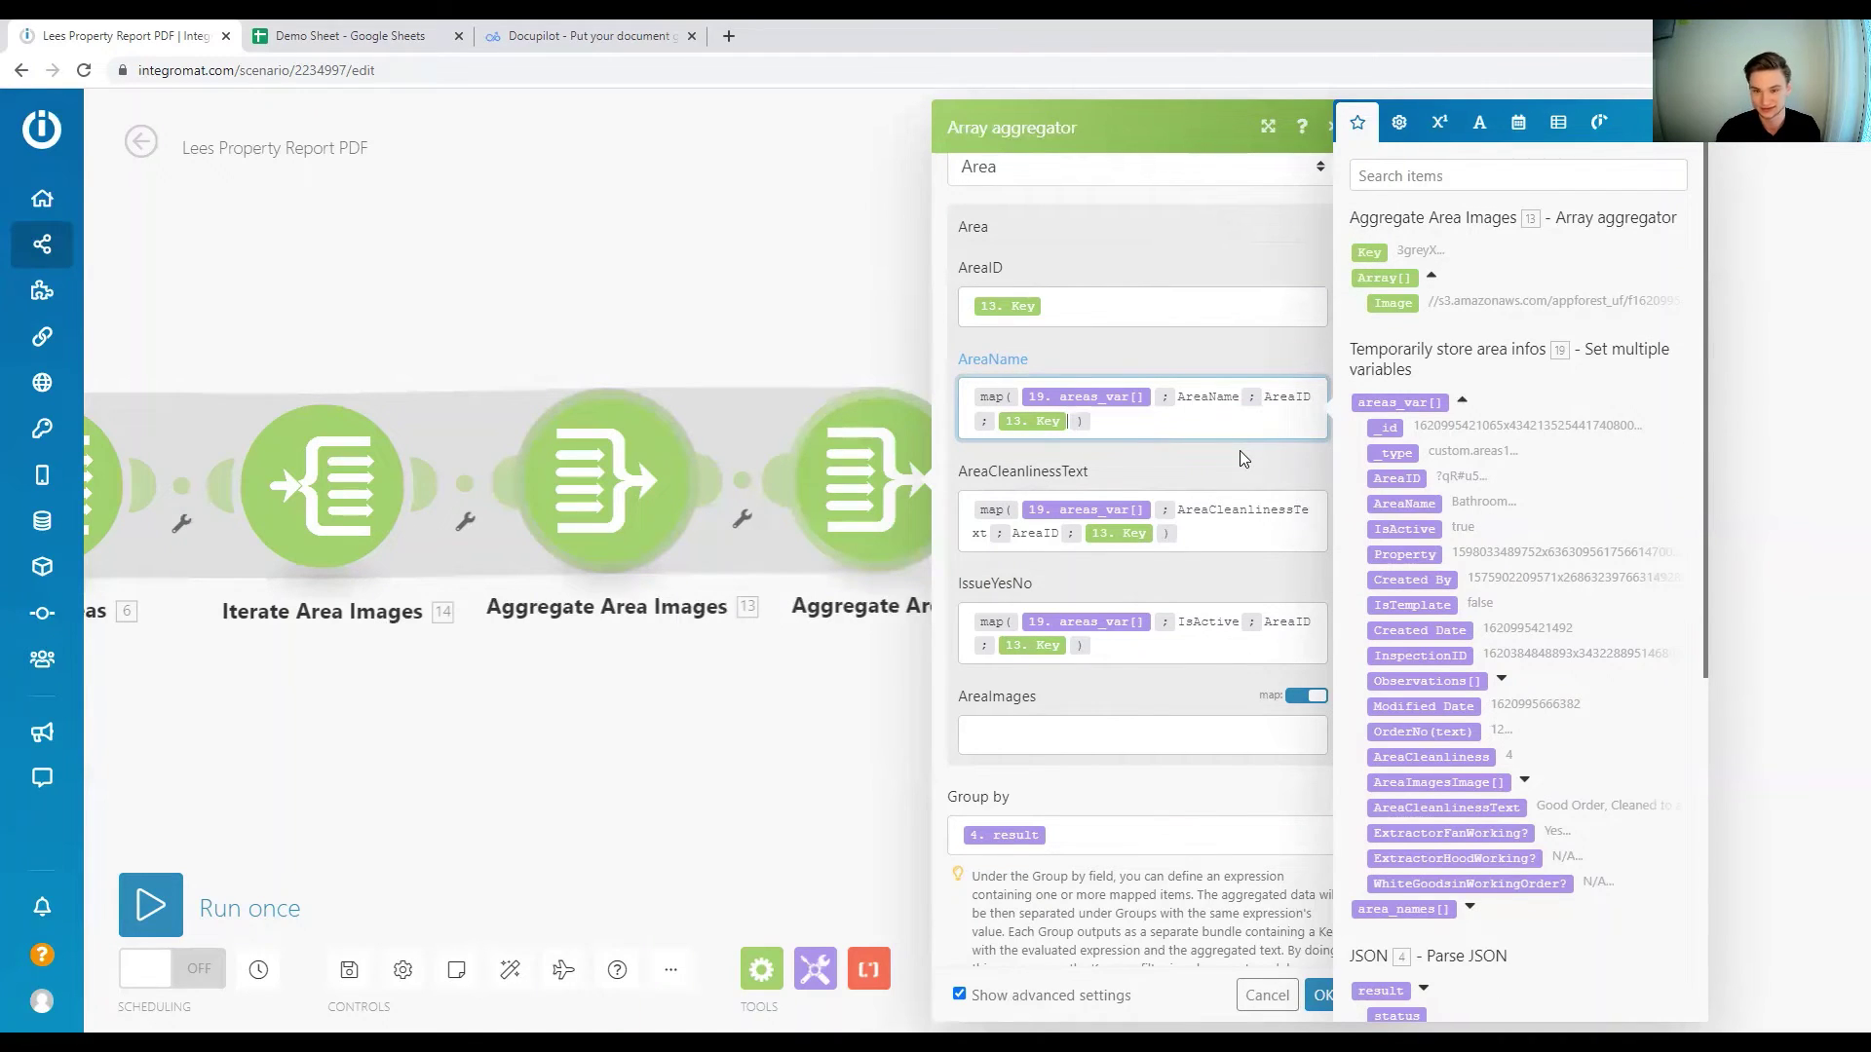
pyautogui.write('__IMTKE')
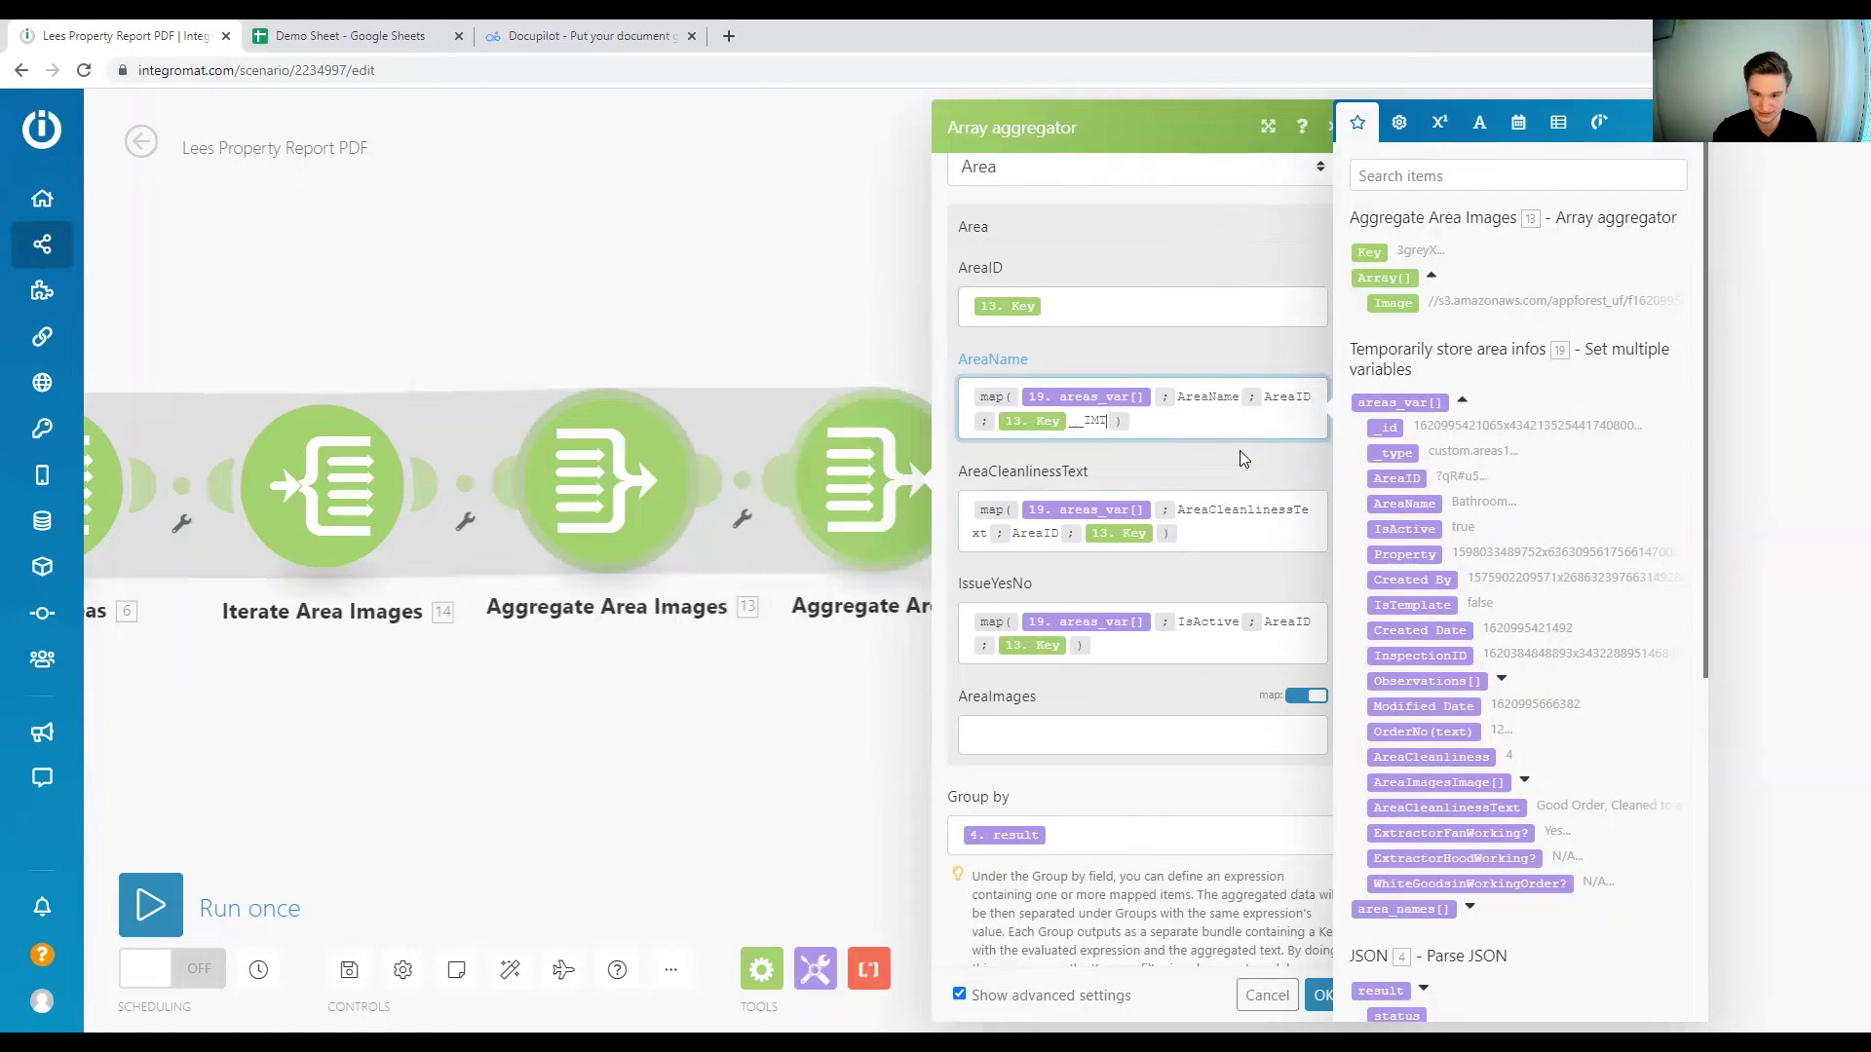
pyautogui.write('Y__')
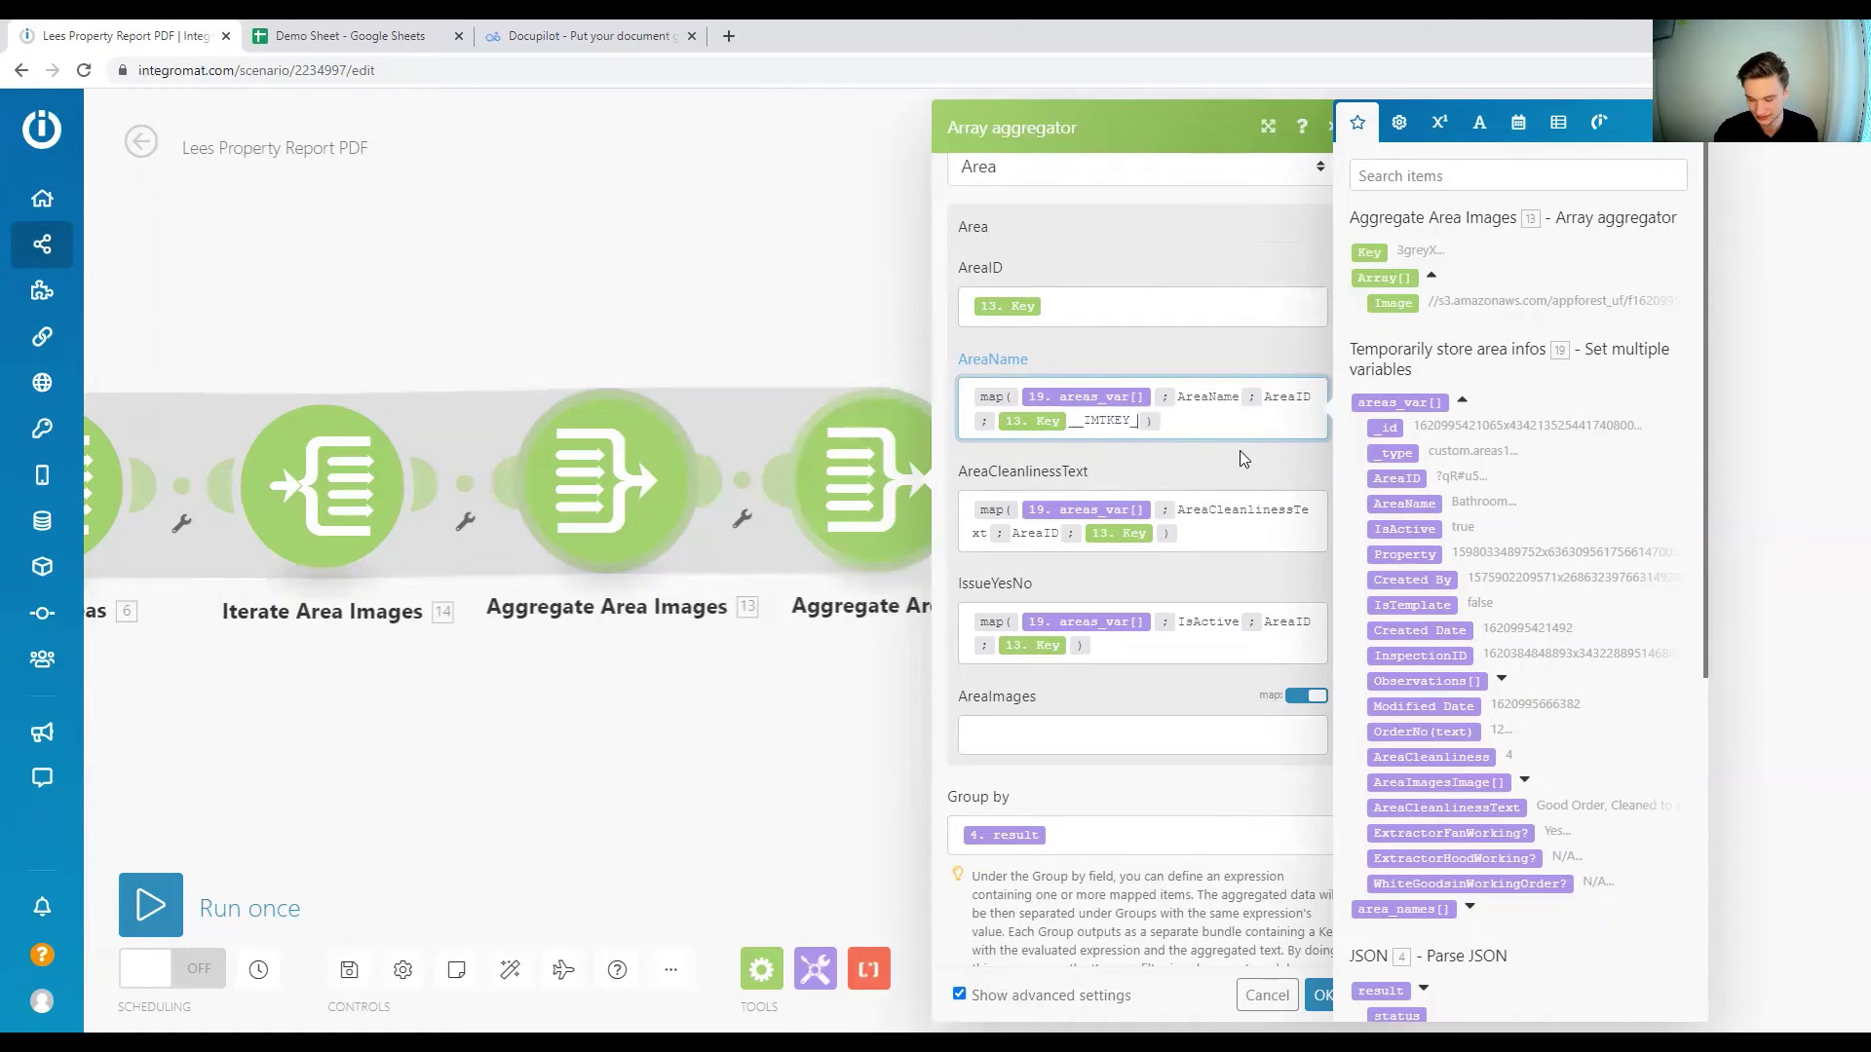
pyautogui.press('BackSpace')
pyautogui.press('BackSpace')
pyautogui.press('BackSpace')
pyautogui.press('BackSpace')
pyautogui.press('BackSpace')
pyautogui.press('BackSpace')
pyautogui.press('BackSpace')
pyautogui.press('BackSpace')
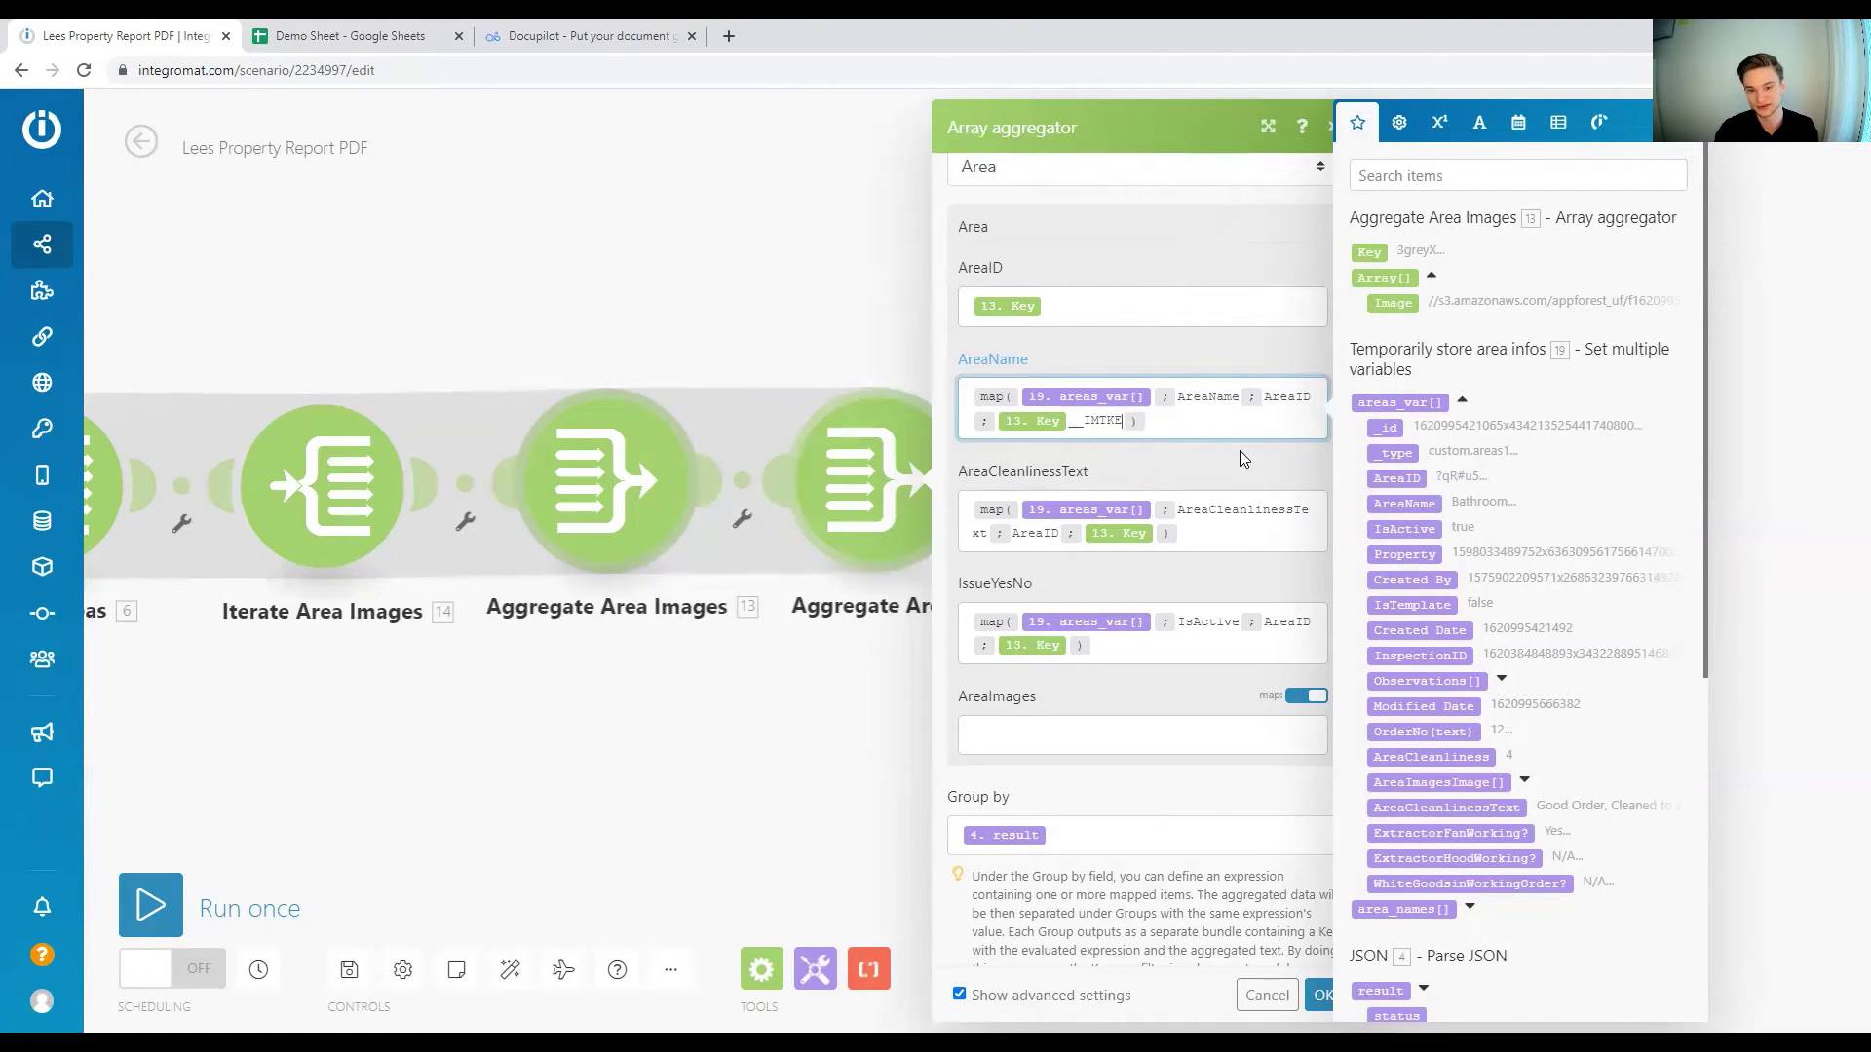
pyautogui.press('BackSpace')
pyautogui.press('BackSpace')
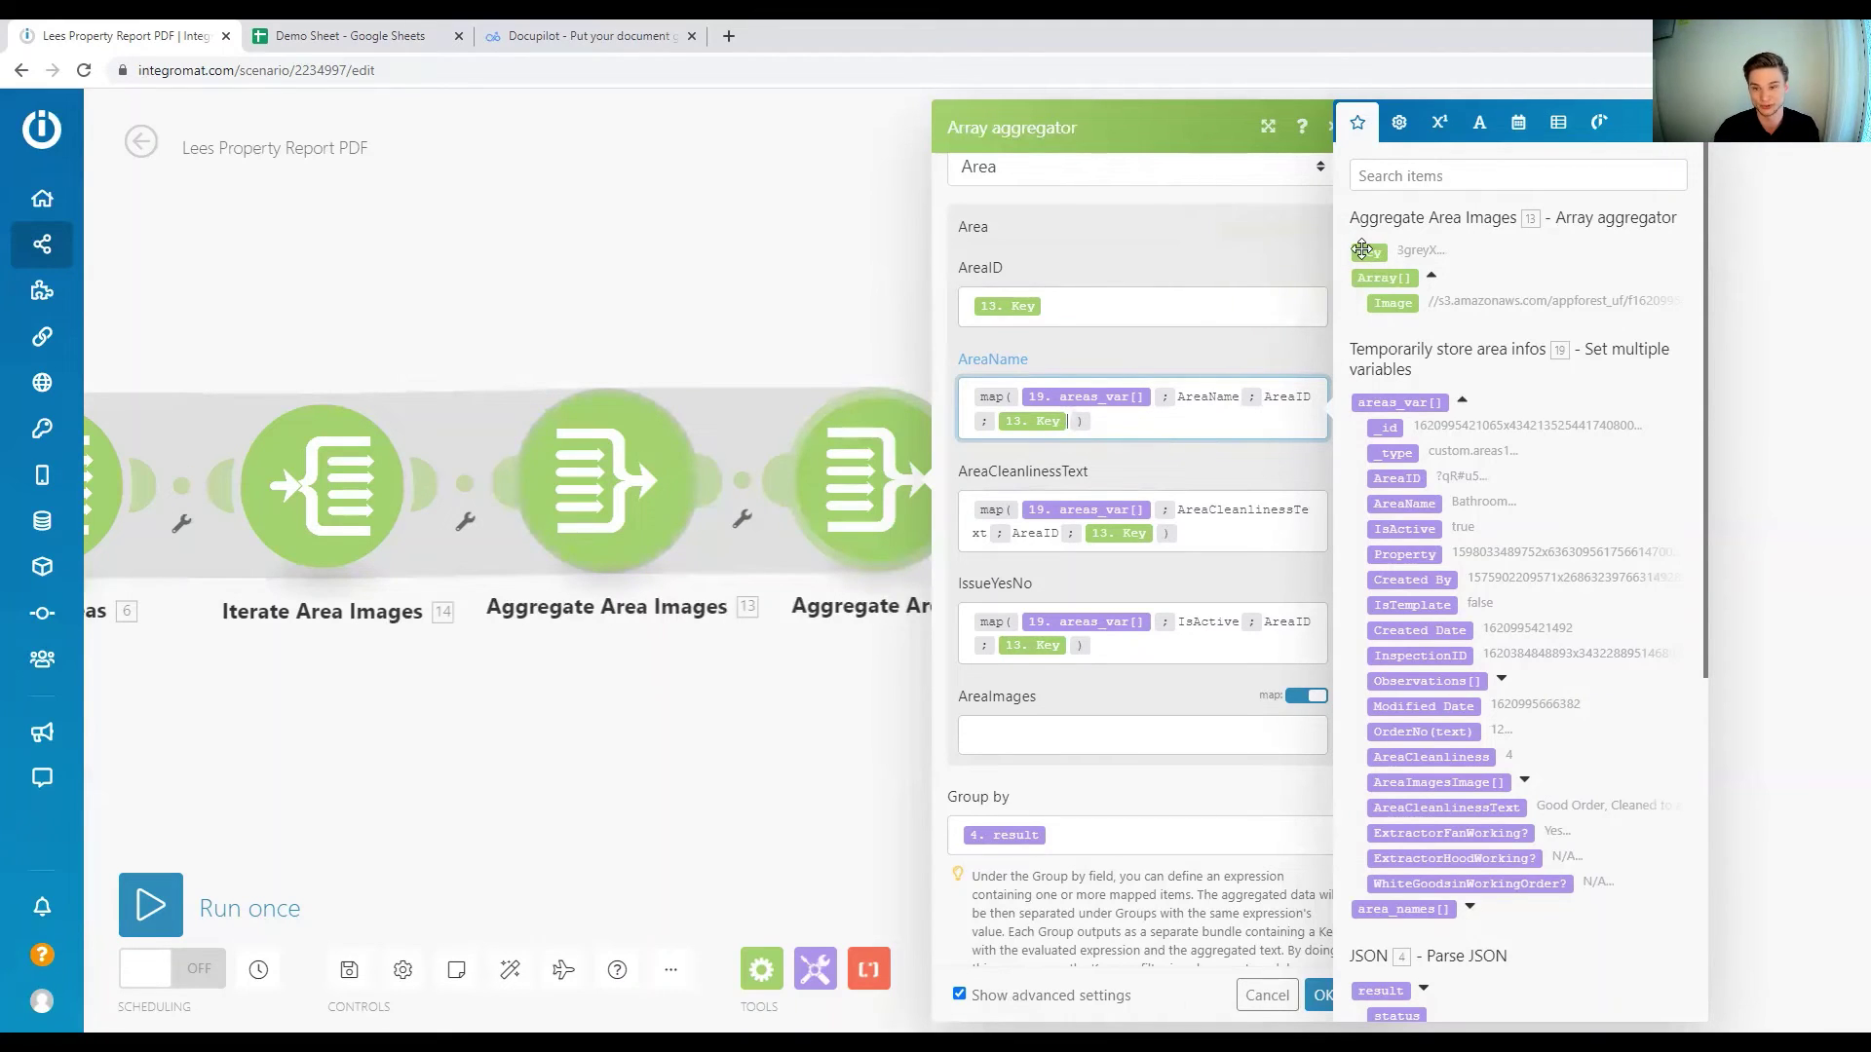
pyautogui.moveTo(1371, 251); pyautogui.dragTo(1149, 421)
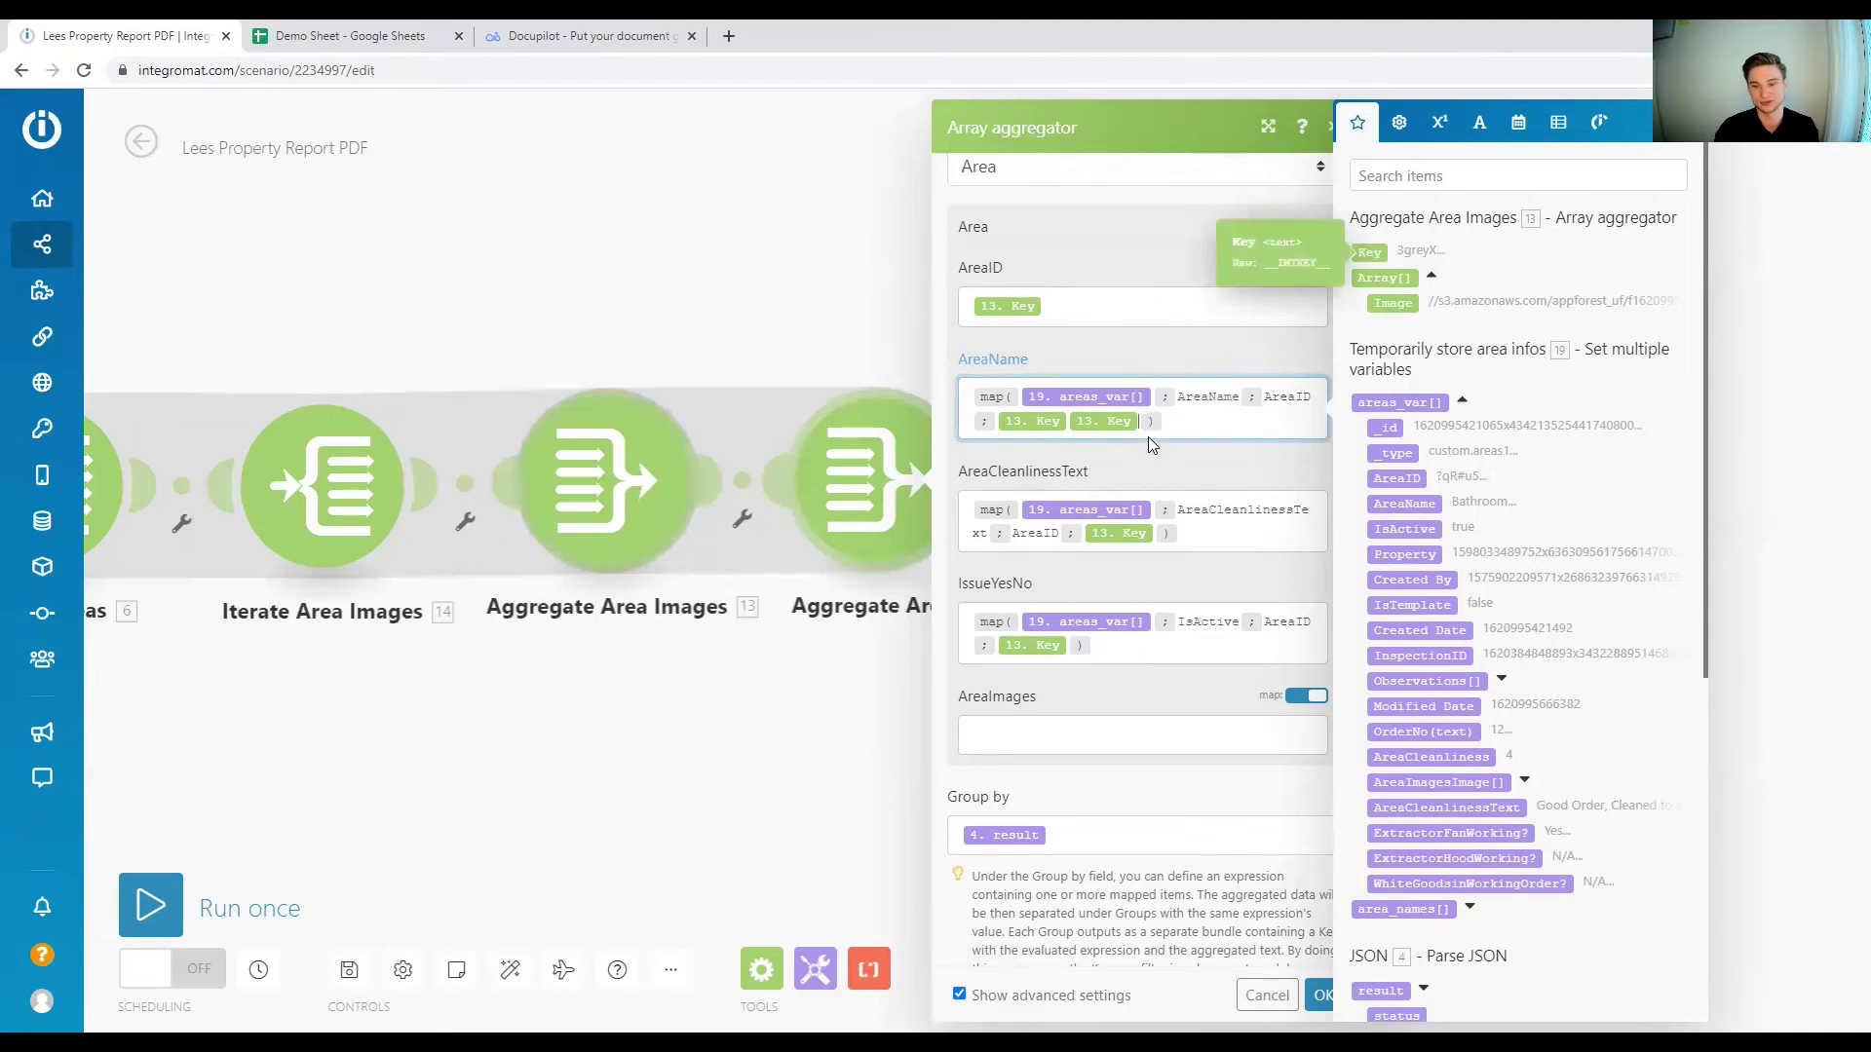
pyautogui.press('BackSpace')
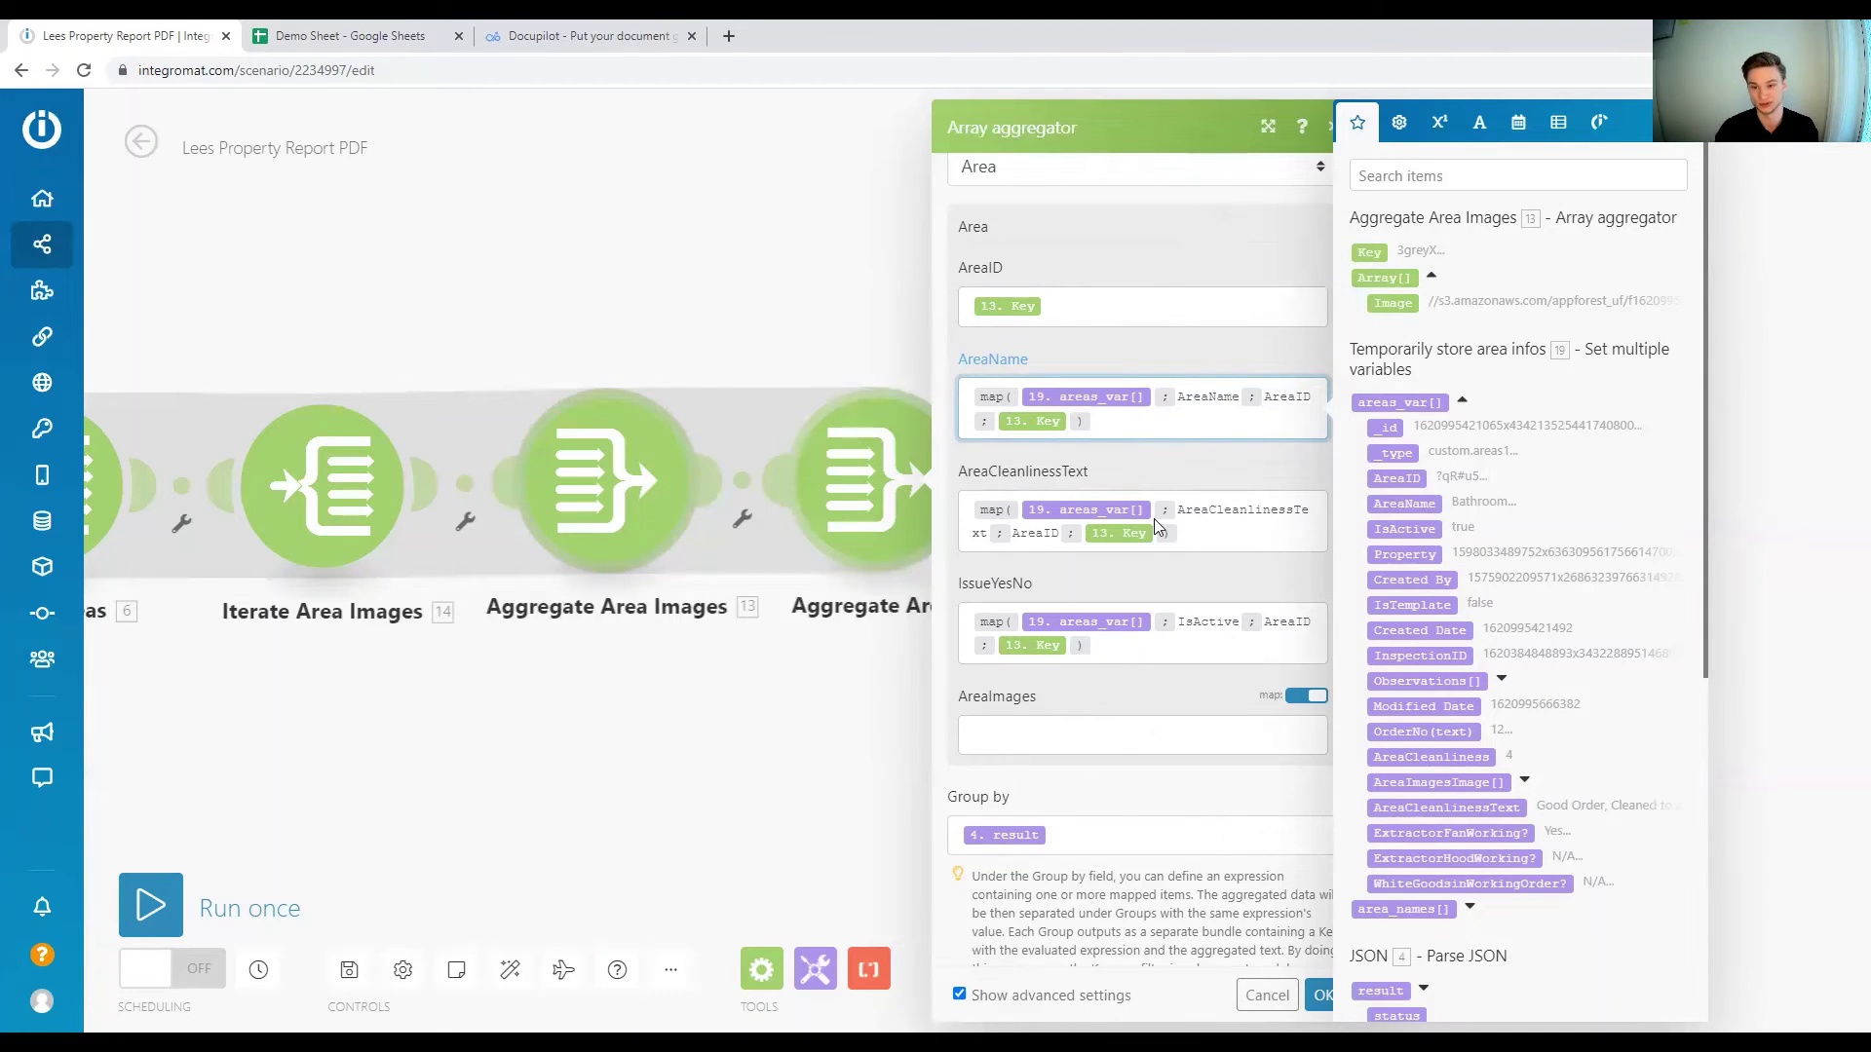
pyautogui.moveTo(1362, 250)
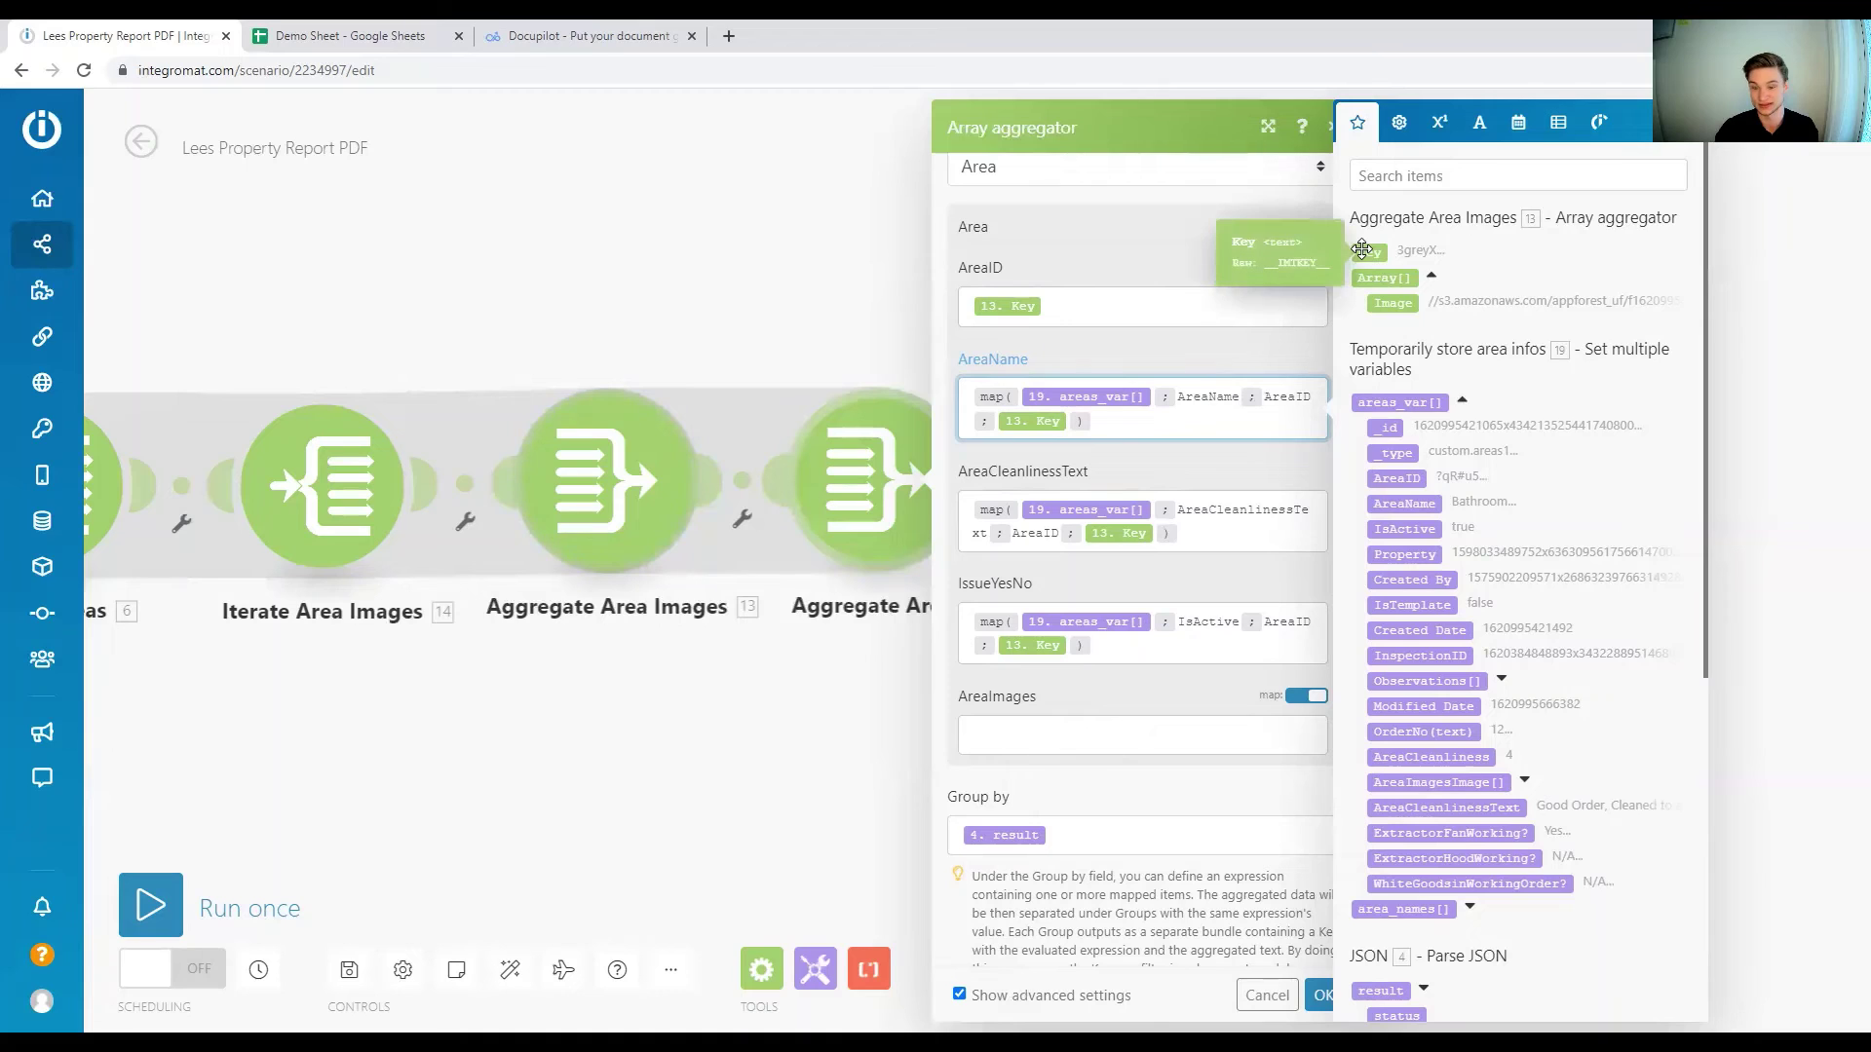